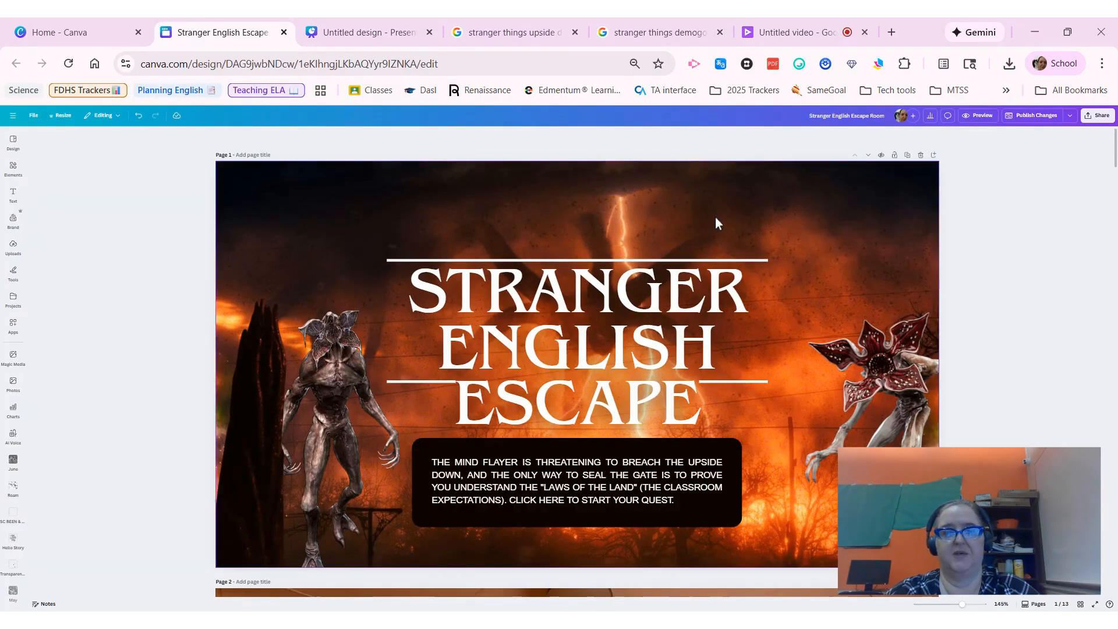
Step: Find the Screen Rant Upside Down image in the background image search results, open it full size and capture it as a screen clip
click(377, 34)
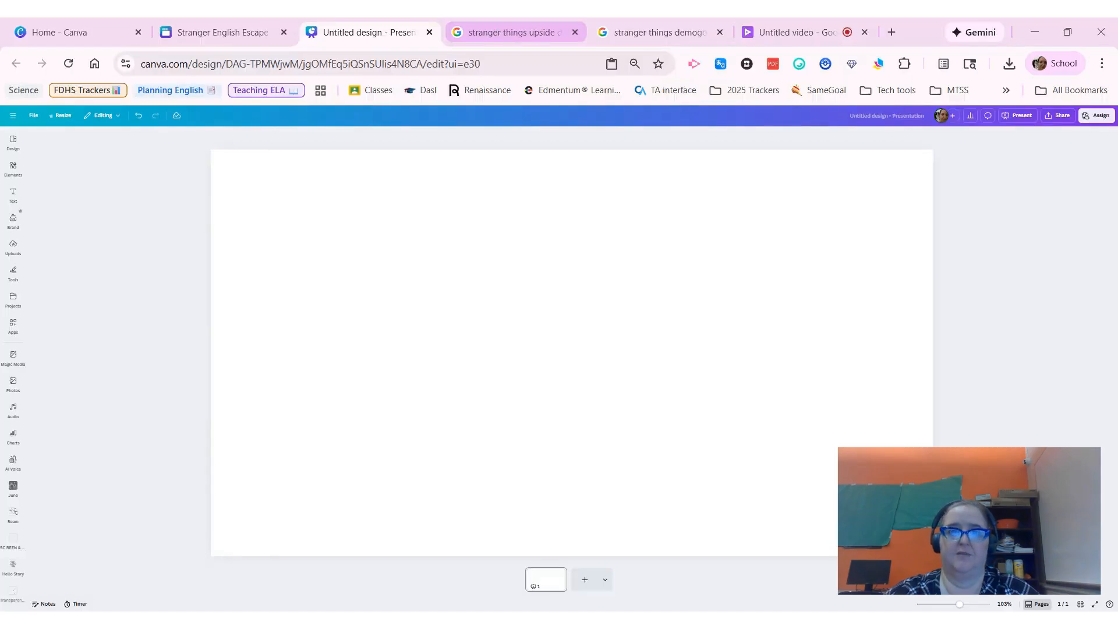
click(499, 33)
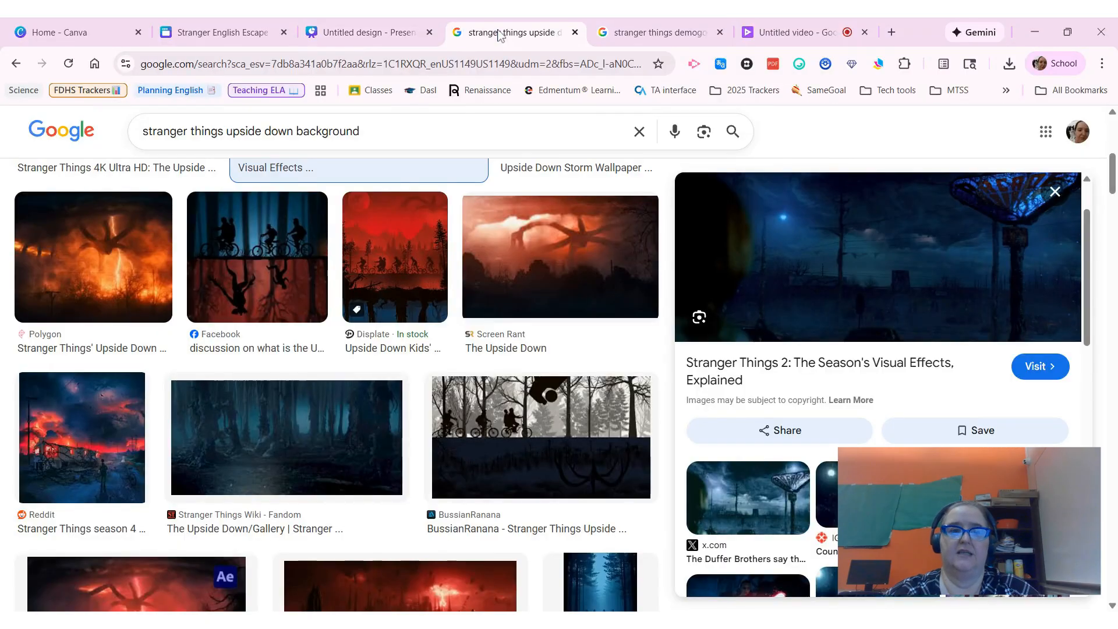
click(385, 131)
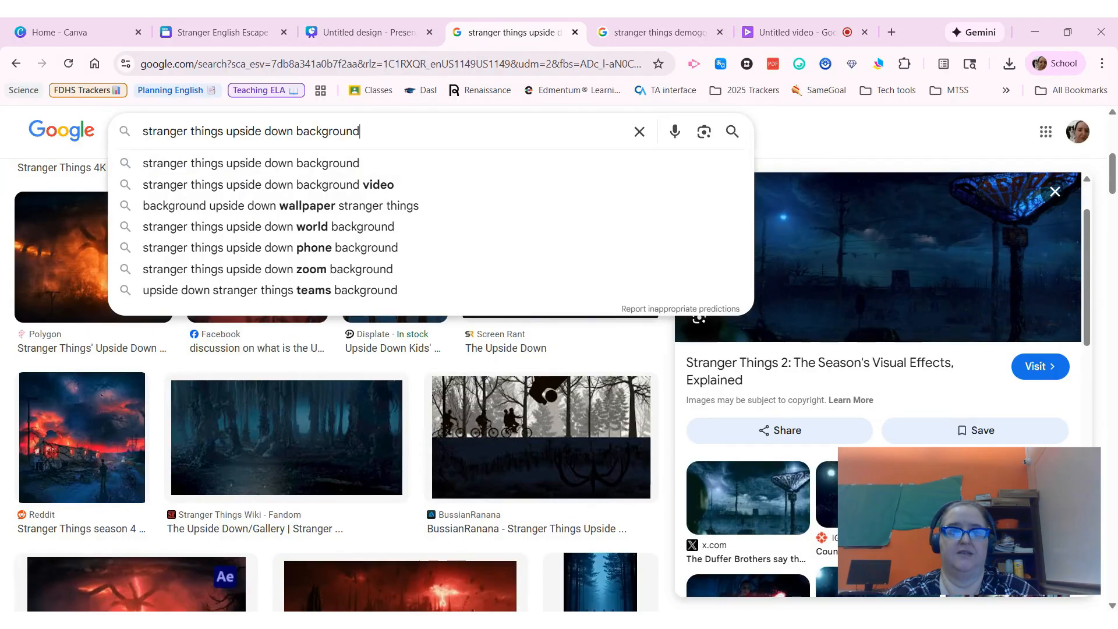
click(847, 150)
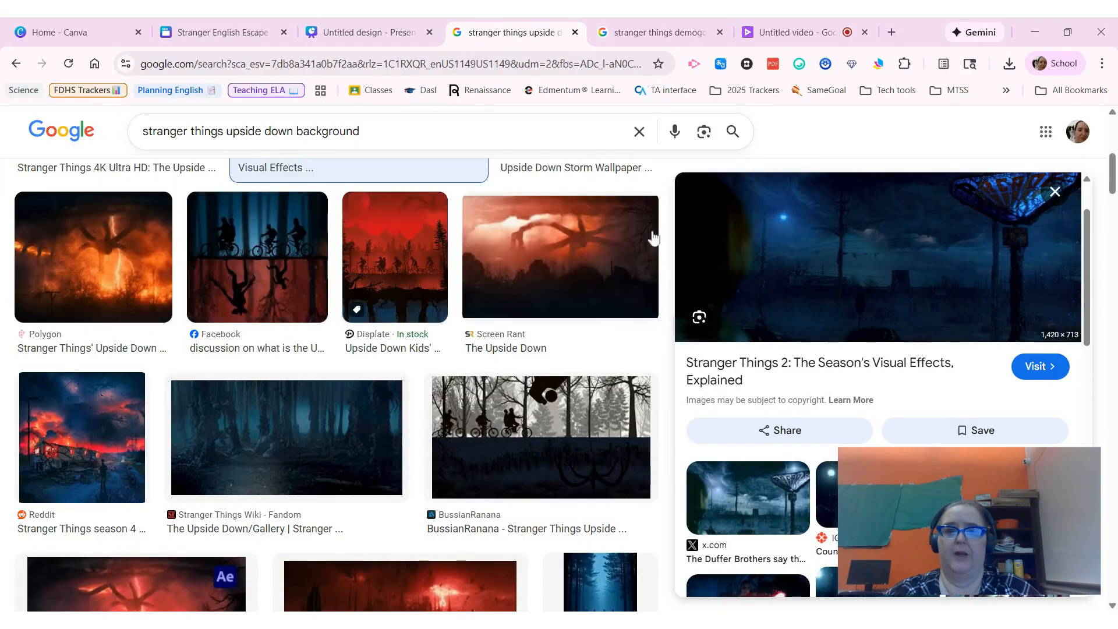
click(561, 258)
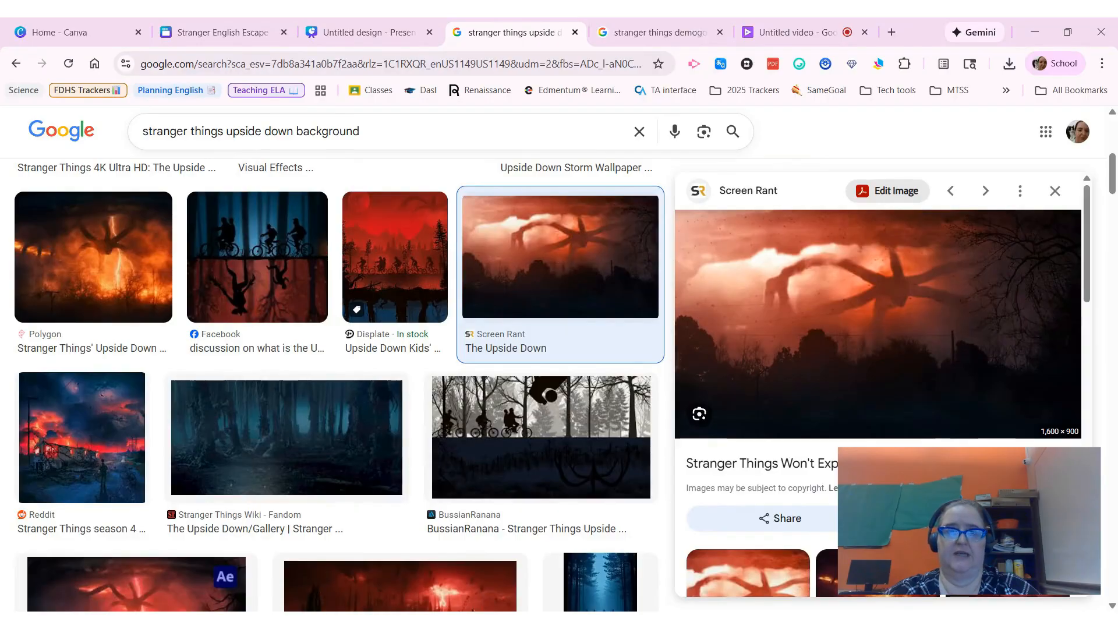
click(580, 35)
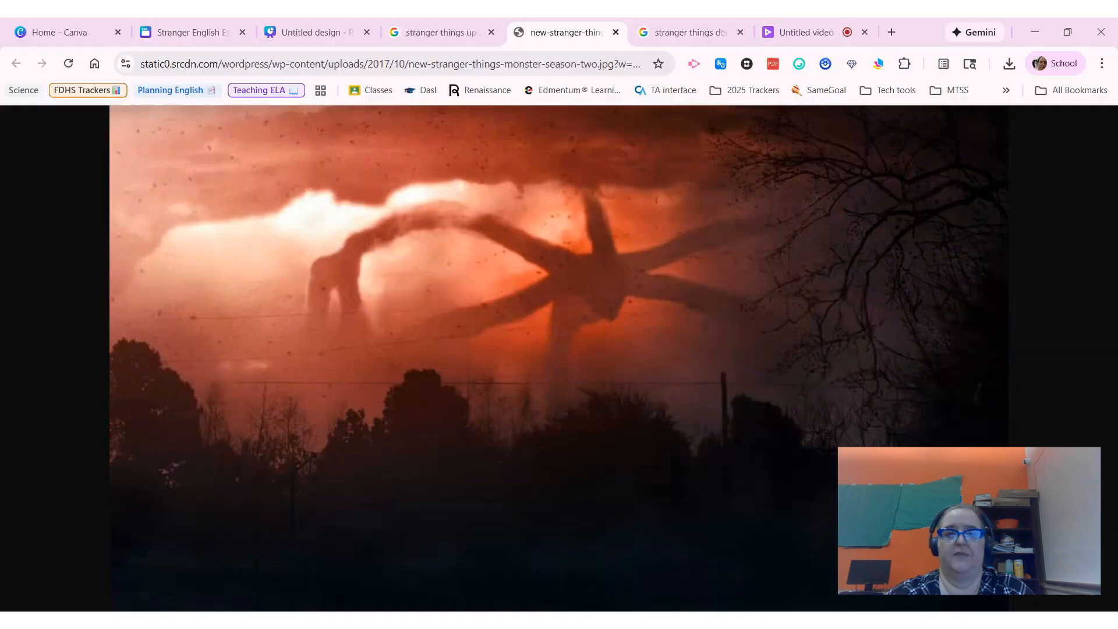
key(super+shift+s)
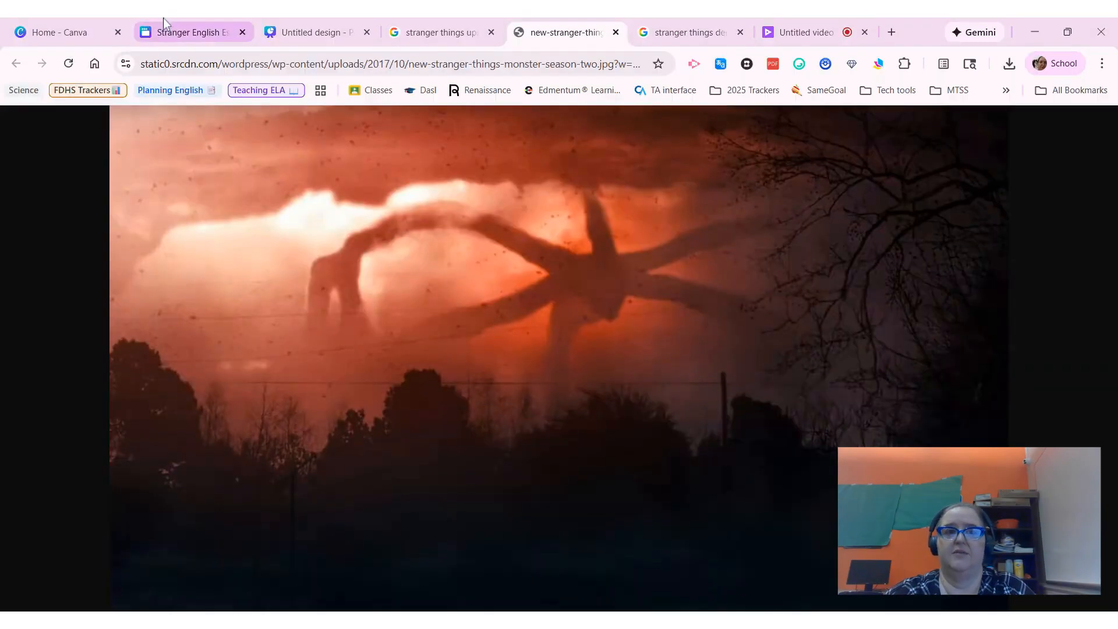
Step: Paste the captured image onto the blank first page, stretch it to fill the page, and add a new blank page
click(302, 35)
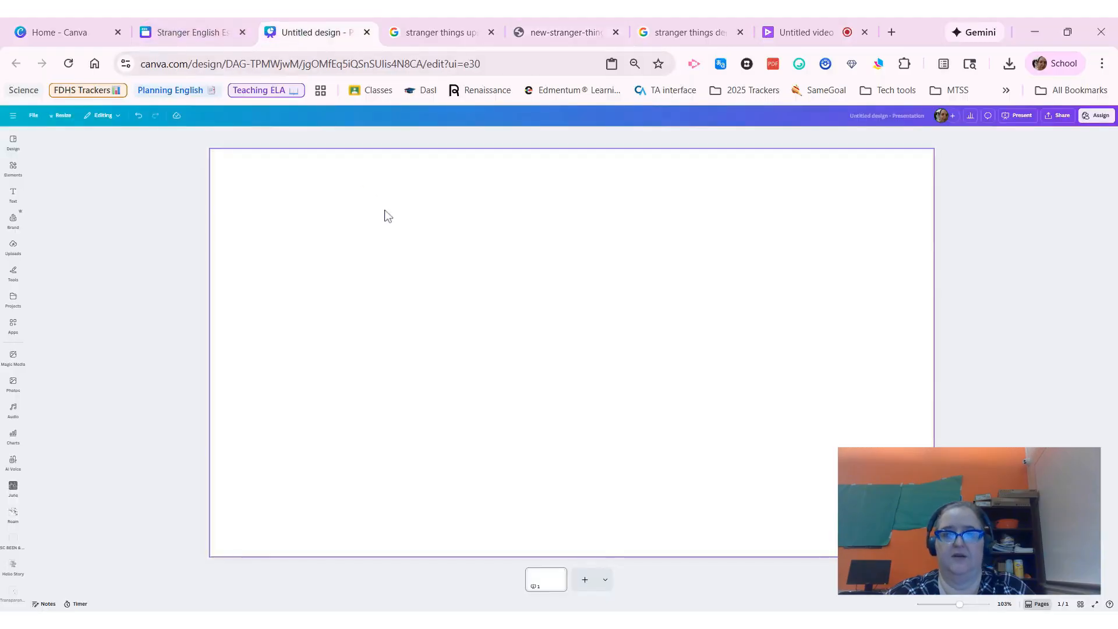
key(ctrl+v)
drag(459, 282, 322, 205)
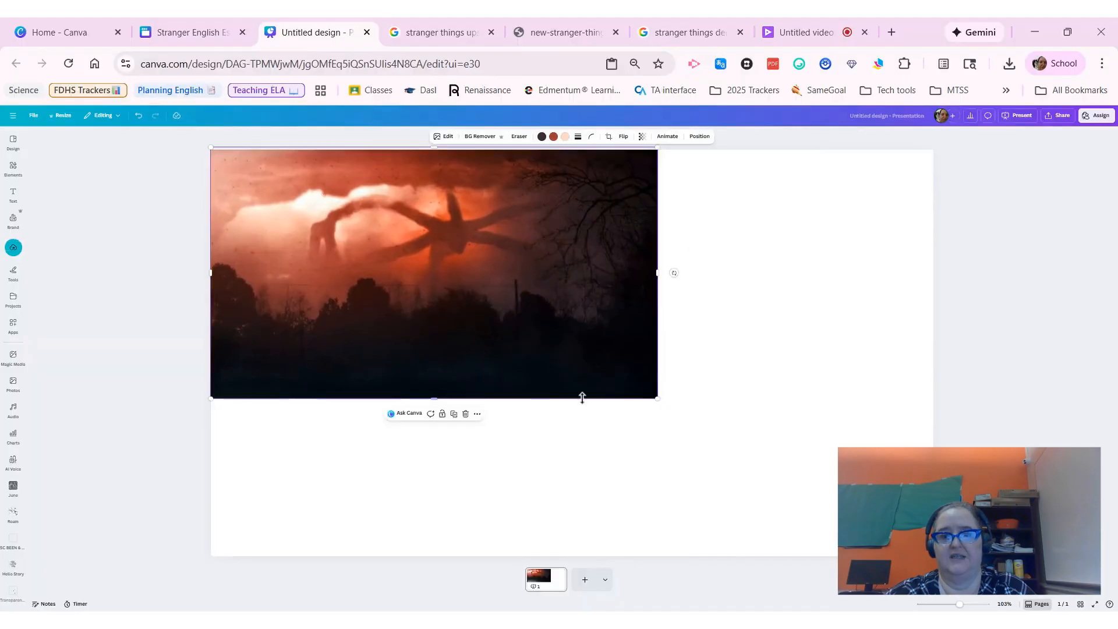
drag(655, 399, 937, 556)
drag(587, 328, 583, 327)
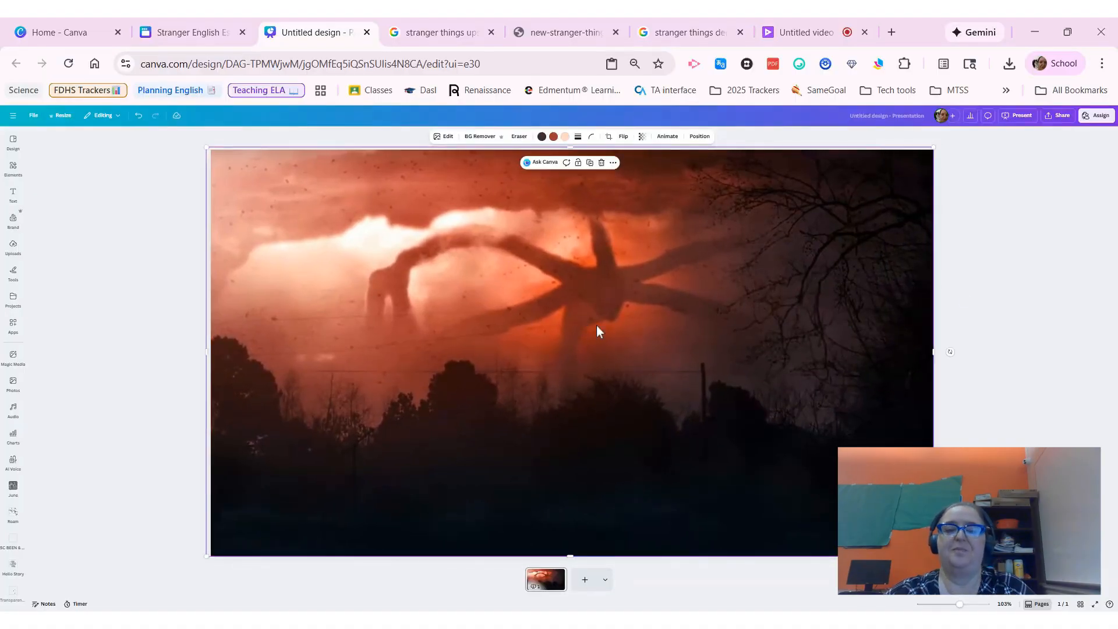
click(1022, 254)
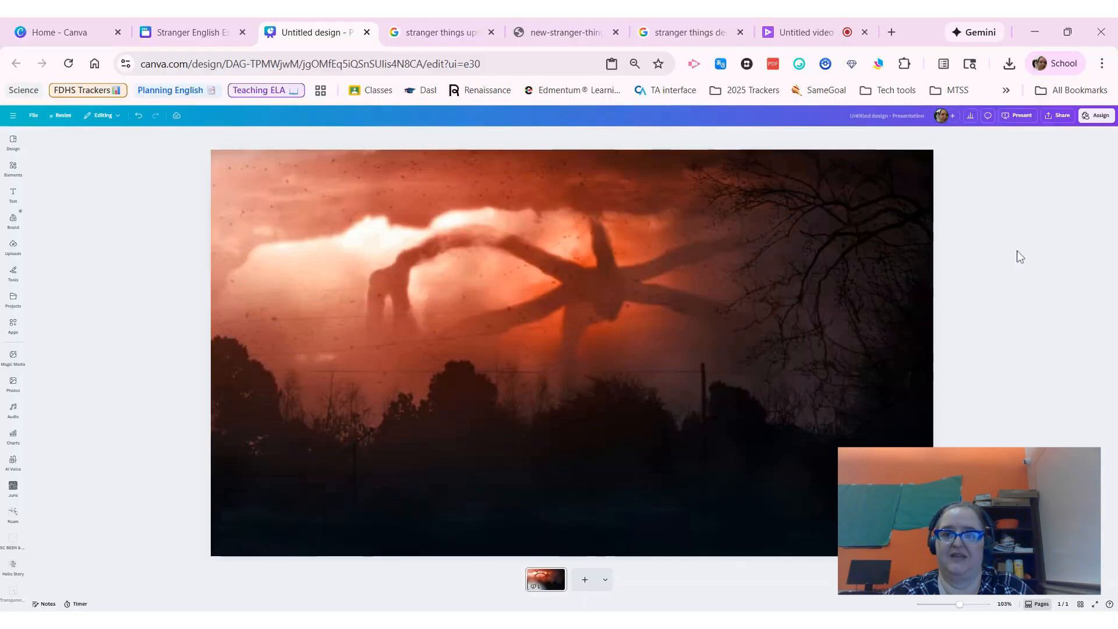
click(585, 579)
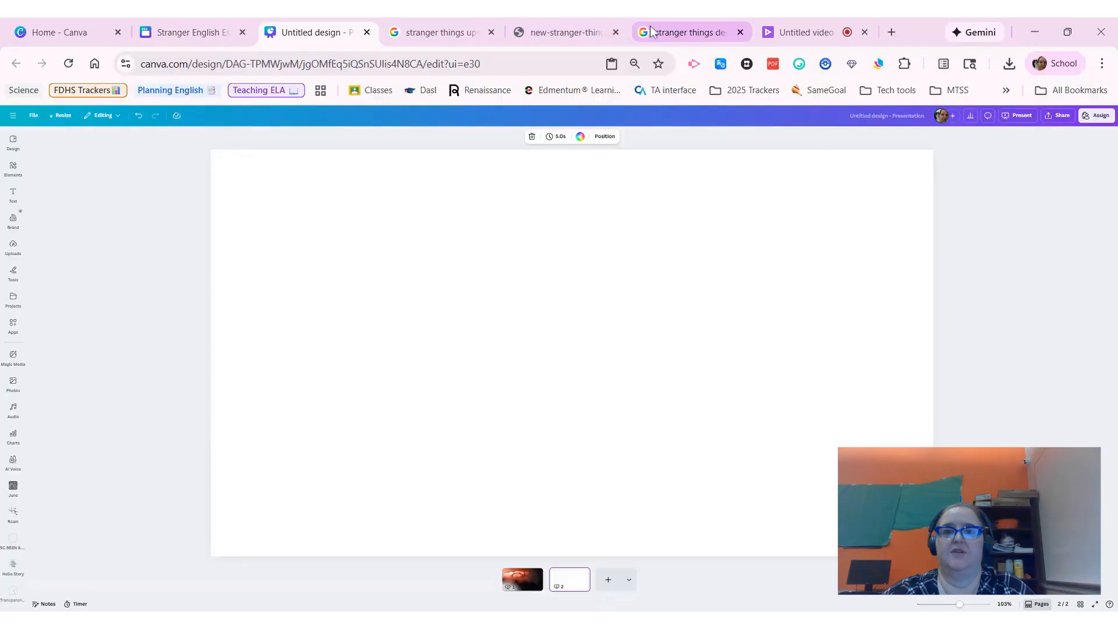
Step: Open the Stranger Things Wiki dark forest image from the search results full size in its own tab
click(464, 32)
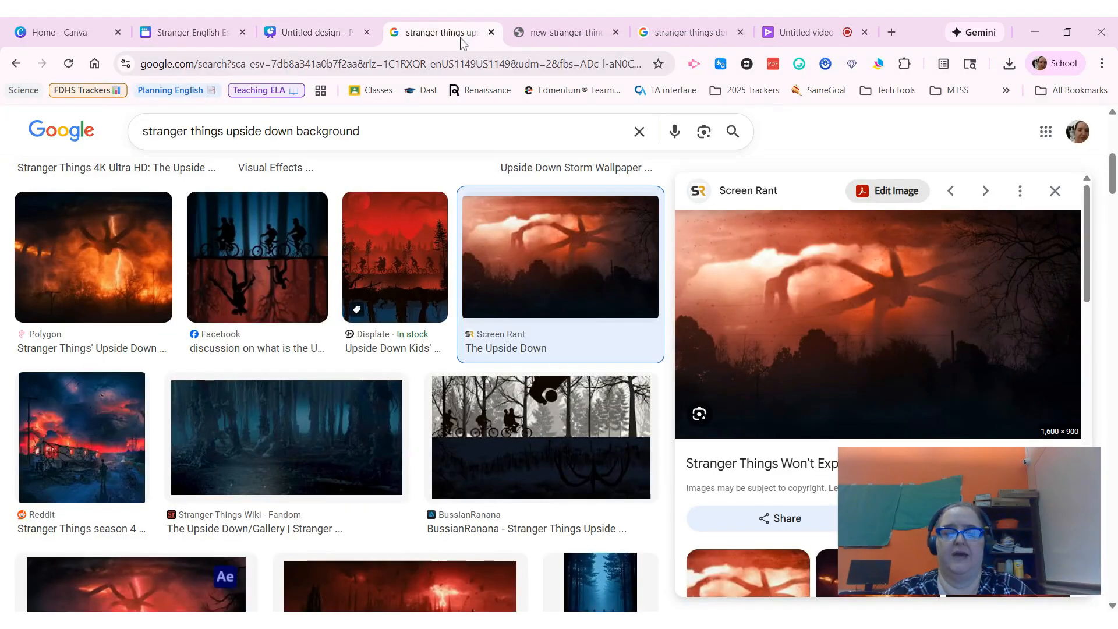
scroll(464, 201, down, 3)
scroll(464, 201, down, 1)
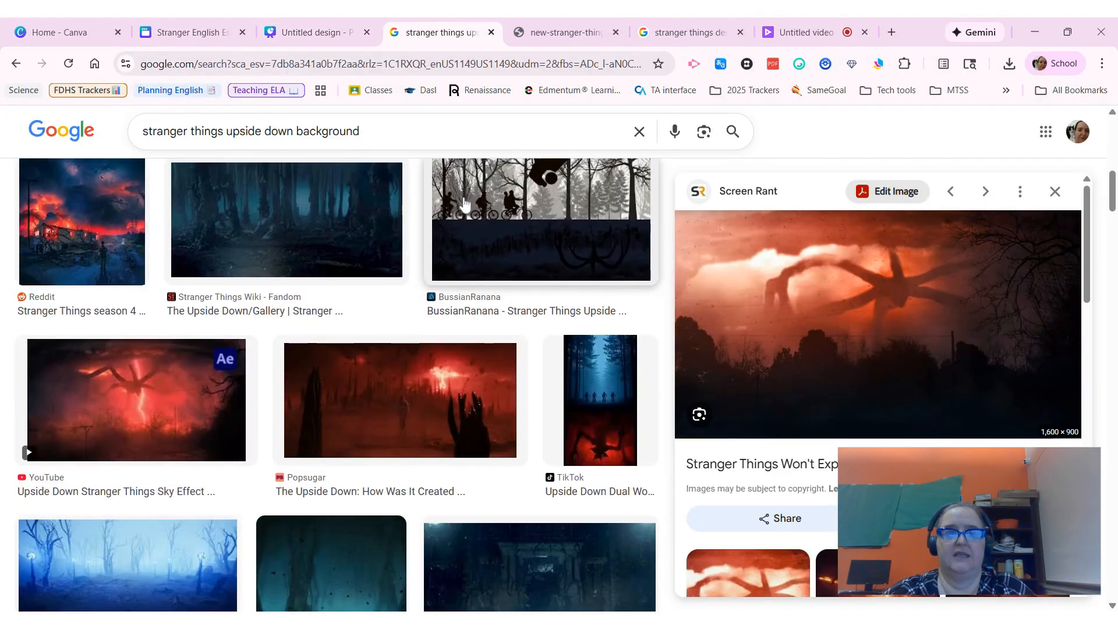
click(243, 233)
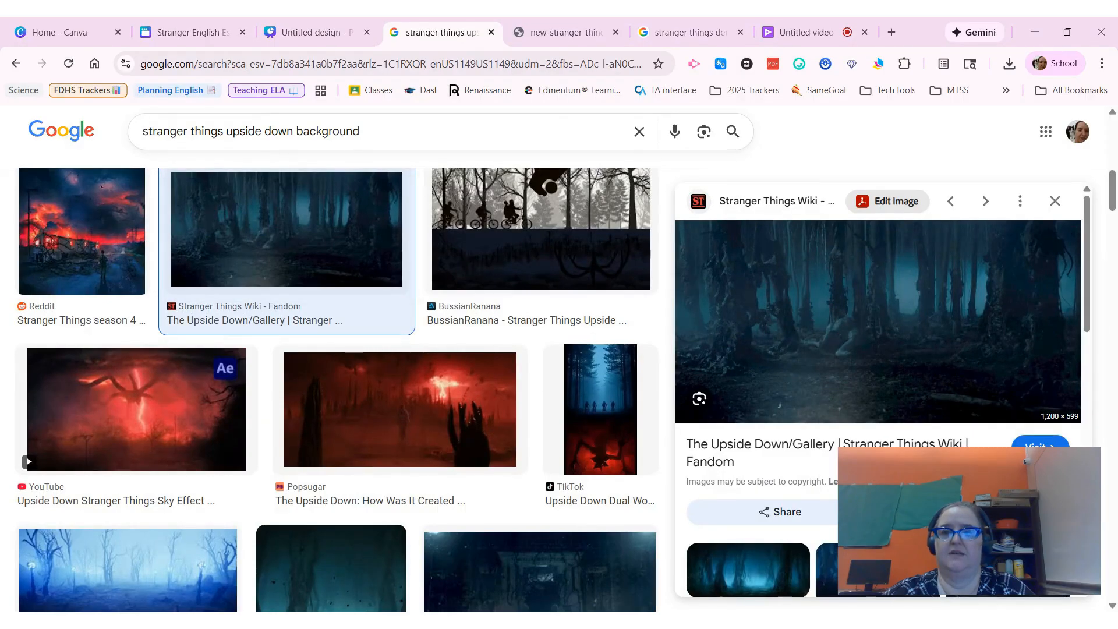
click(874, 320)
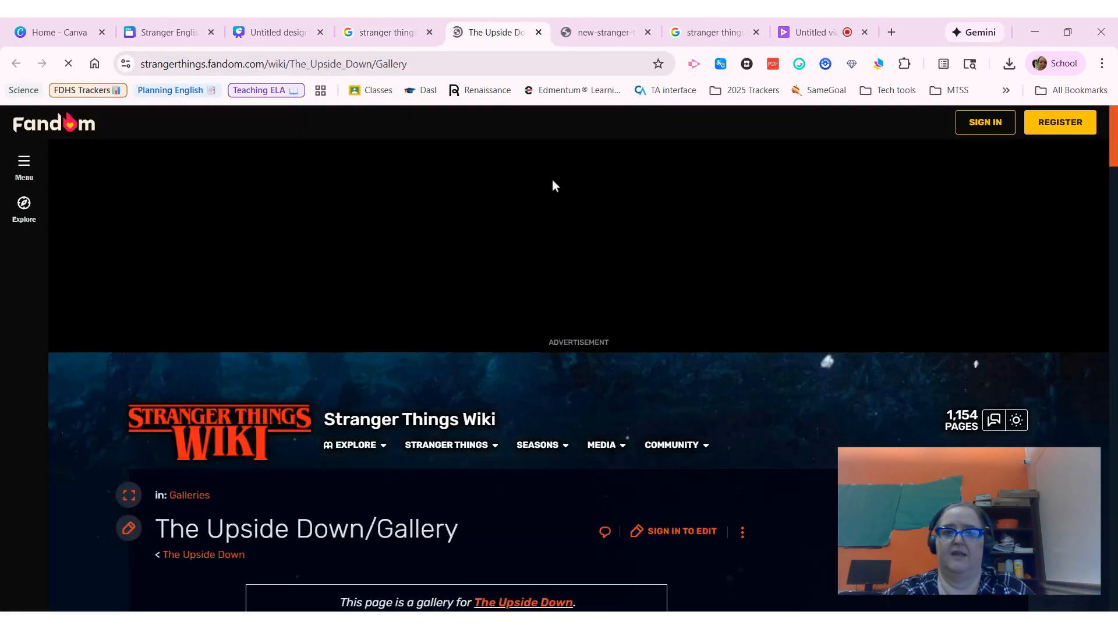
click(539, 32)
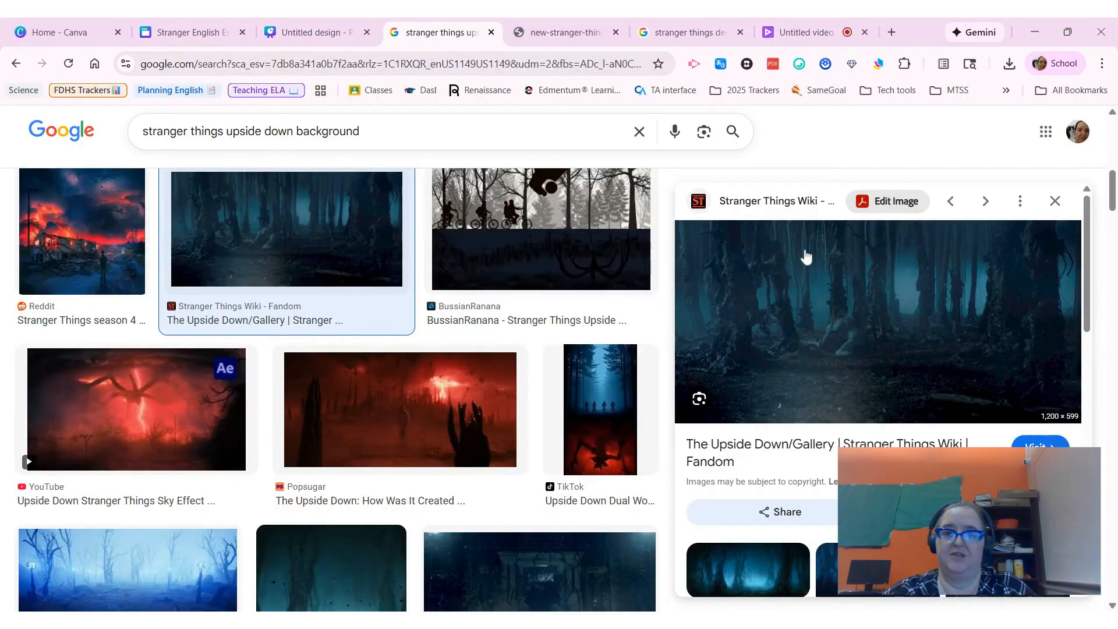
drag(806, 256, 469, 26)
click(489, 26)
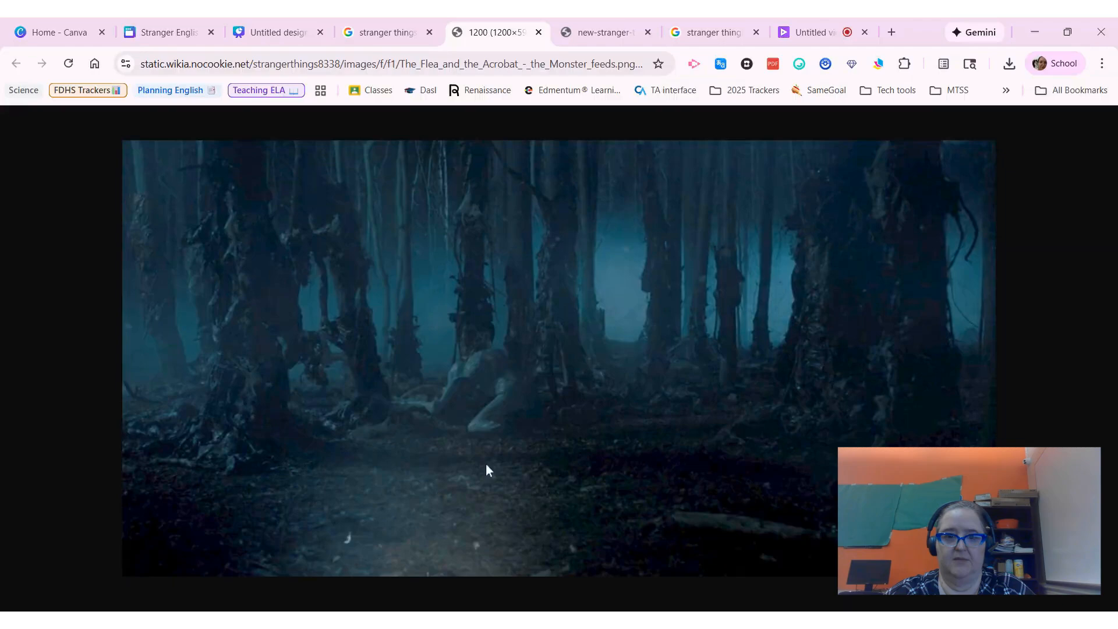
Step: Paste the dark forest image onto the second page and enlarge it to fill the whole page
click(269, 32)
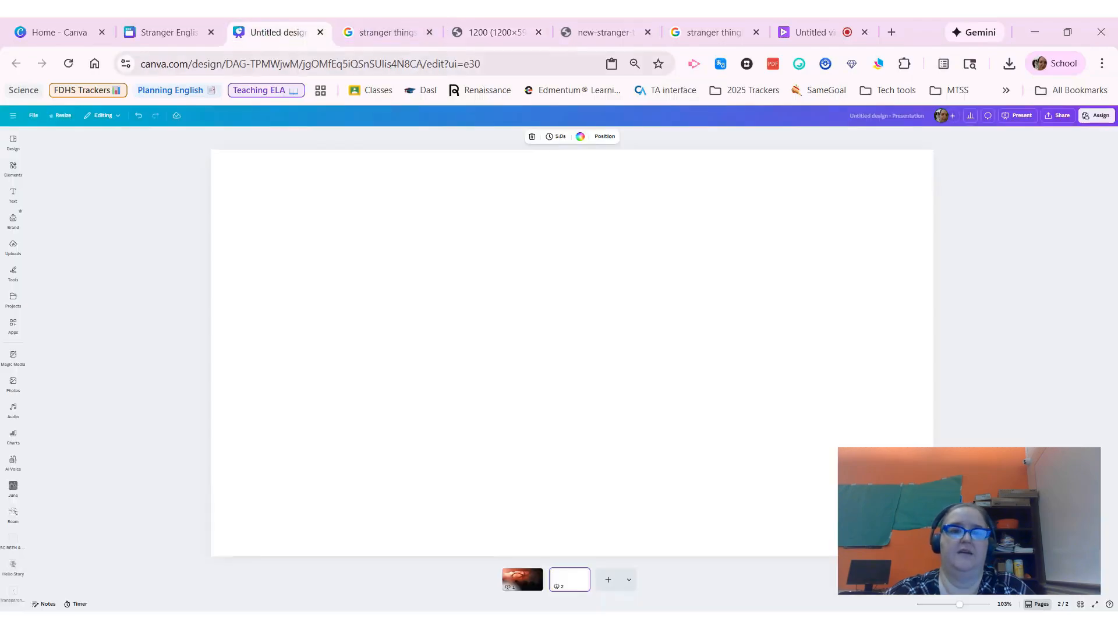
key(ctrl+v)
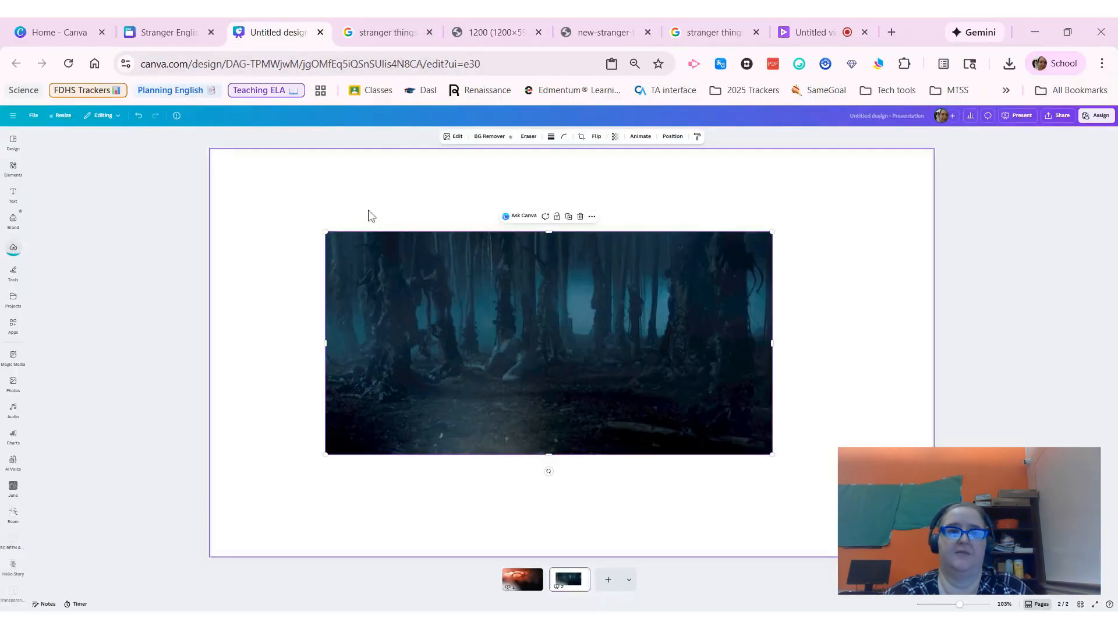
drag(448, 296, 335, 197)
drag(662, 360, 986, 524)
drag(781, 369, 796, 397)
drag(232, 181, 170, 150)
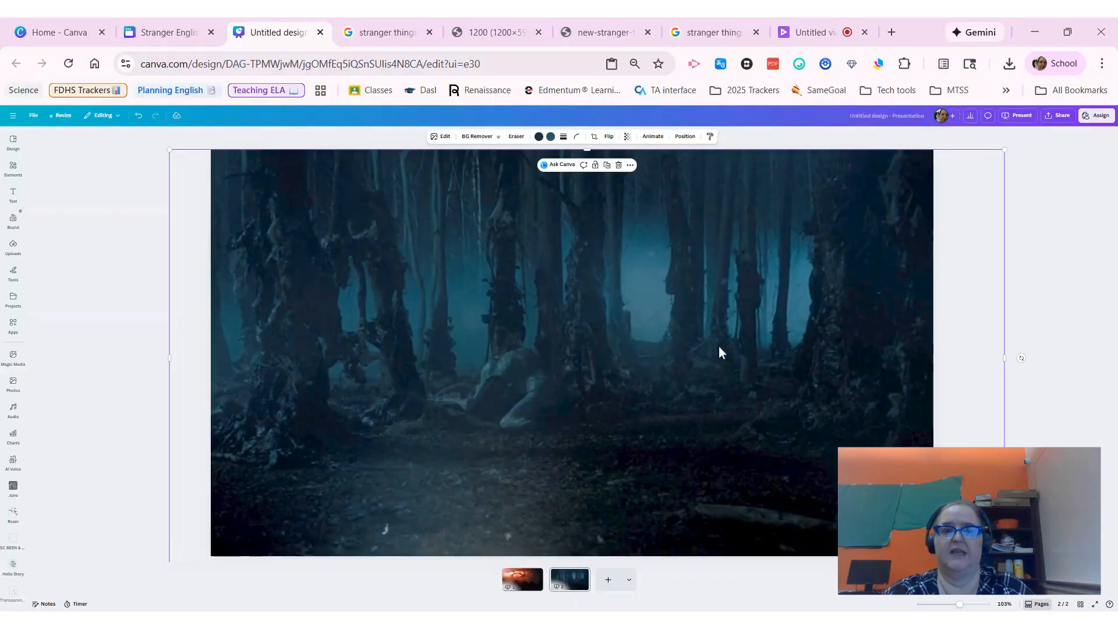
drag(718, 274, 701, 253)
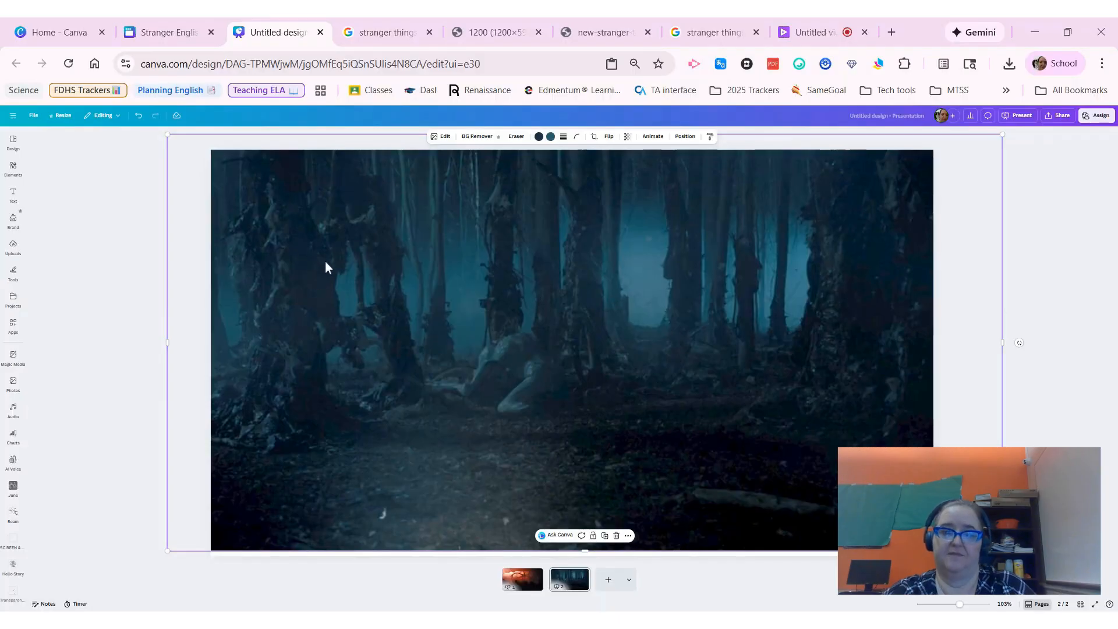
Step: Open the animota demogorgon figure image full size from the demogorgon png search results
click(725, 35)
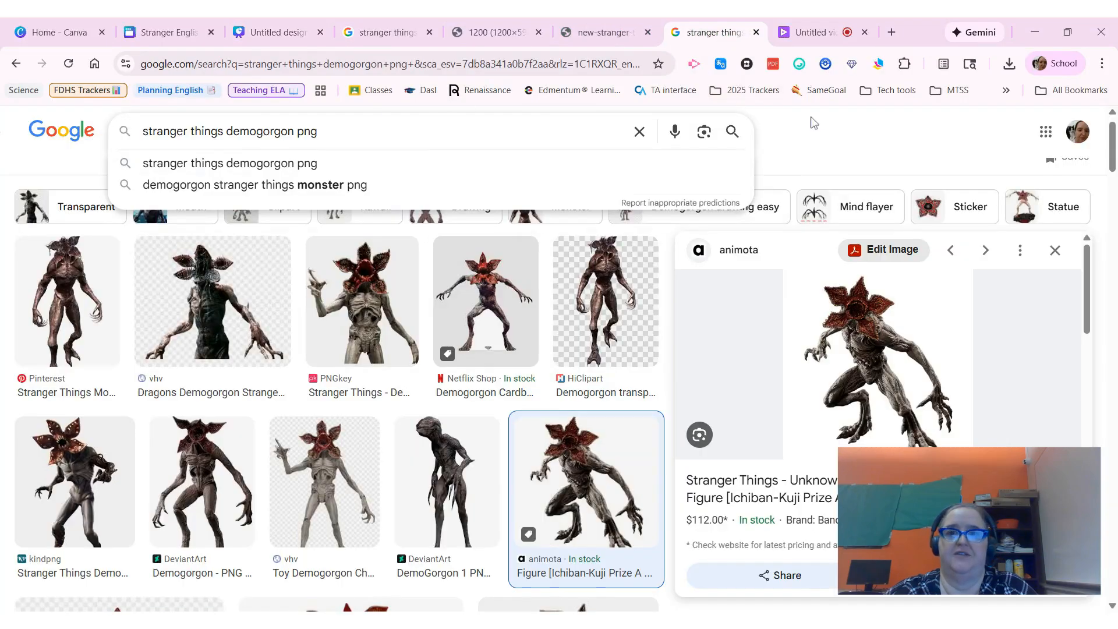
click(825, 133)
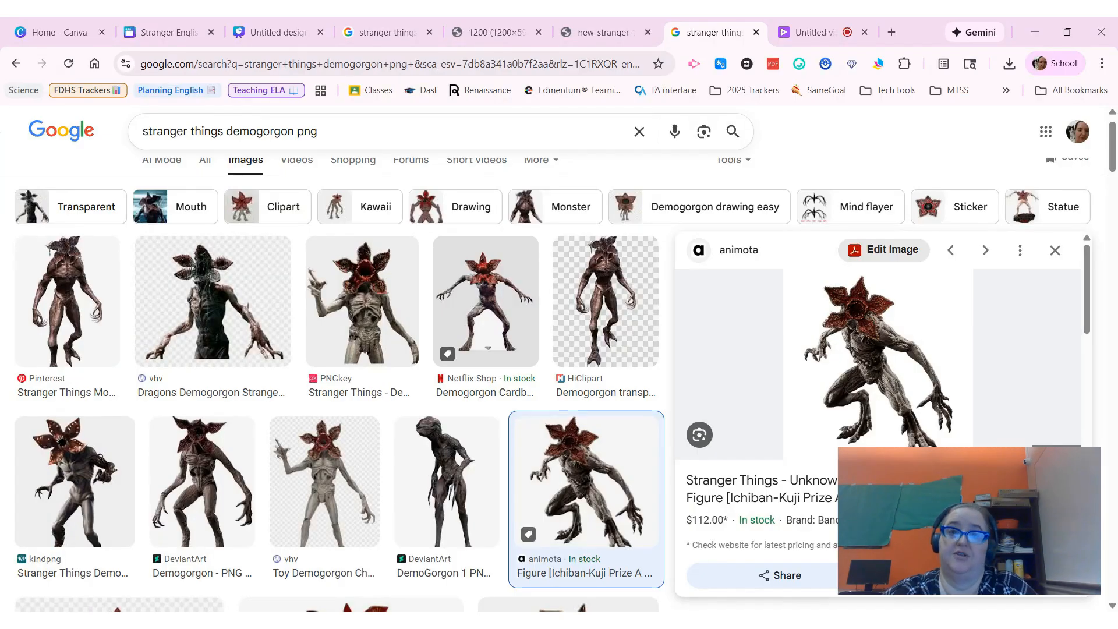
click(722, 34)
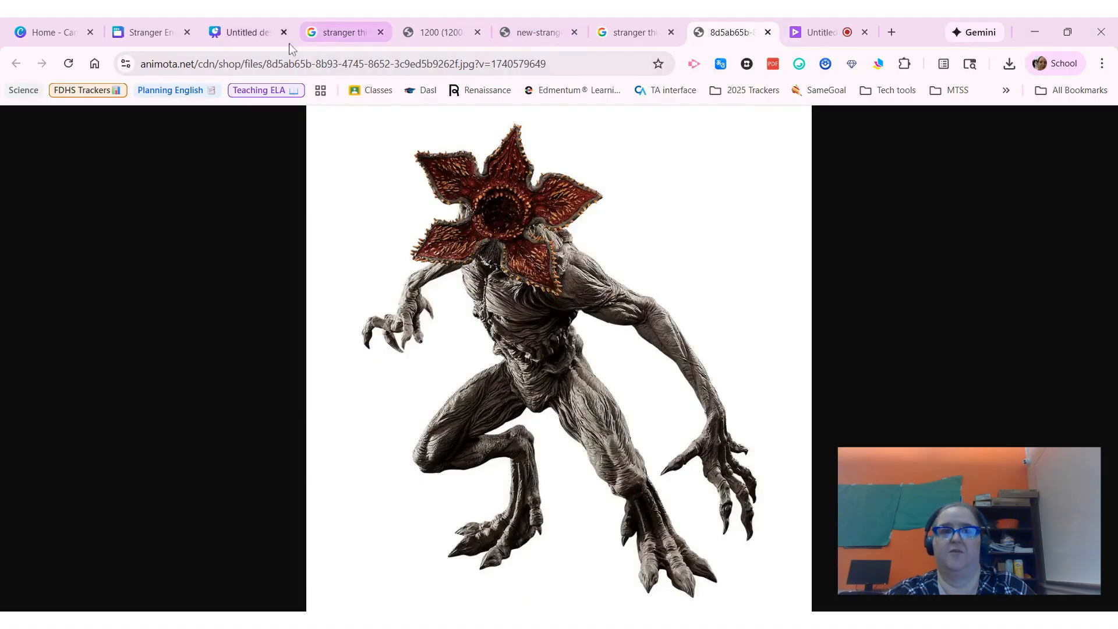
Step: Paste the demogorgon image onto the forest page and undo the change to the background
click(255, 40)
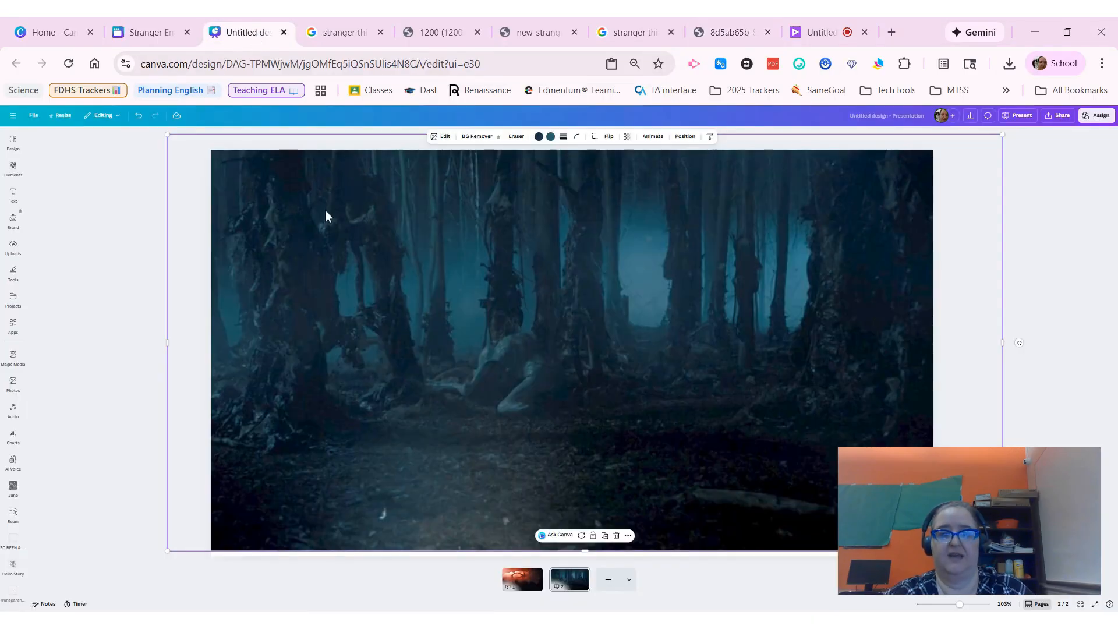
key(ctrl+v)
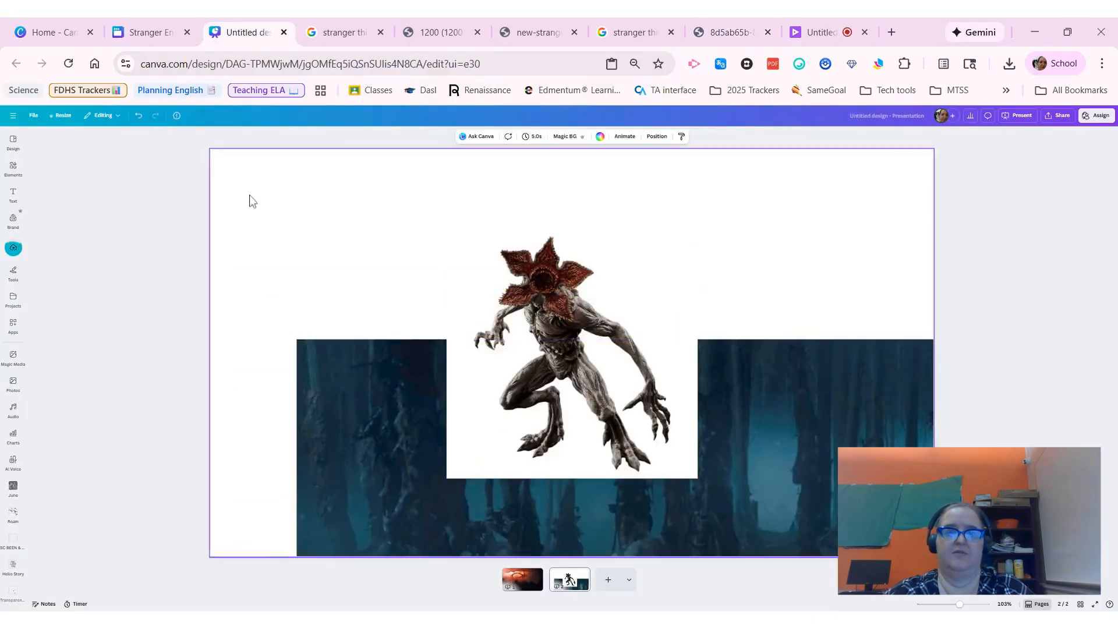
click(139, 115)
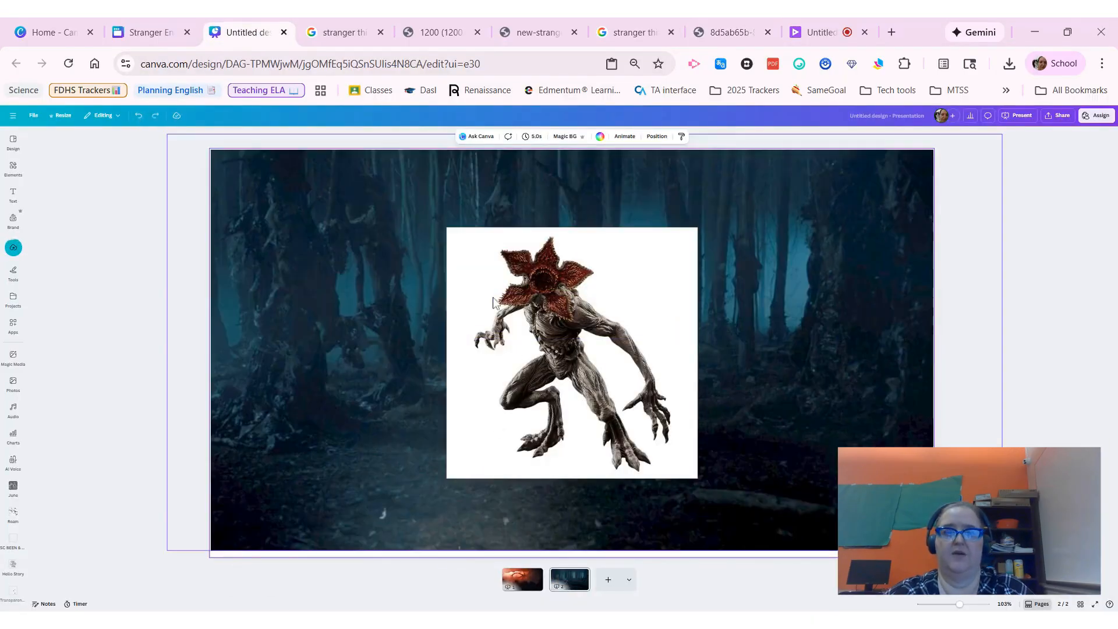
Step: Remove the demogorgon image's white background with BG Remover and shift the figure slightly right
click(557, 288)
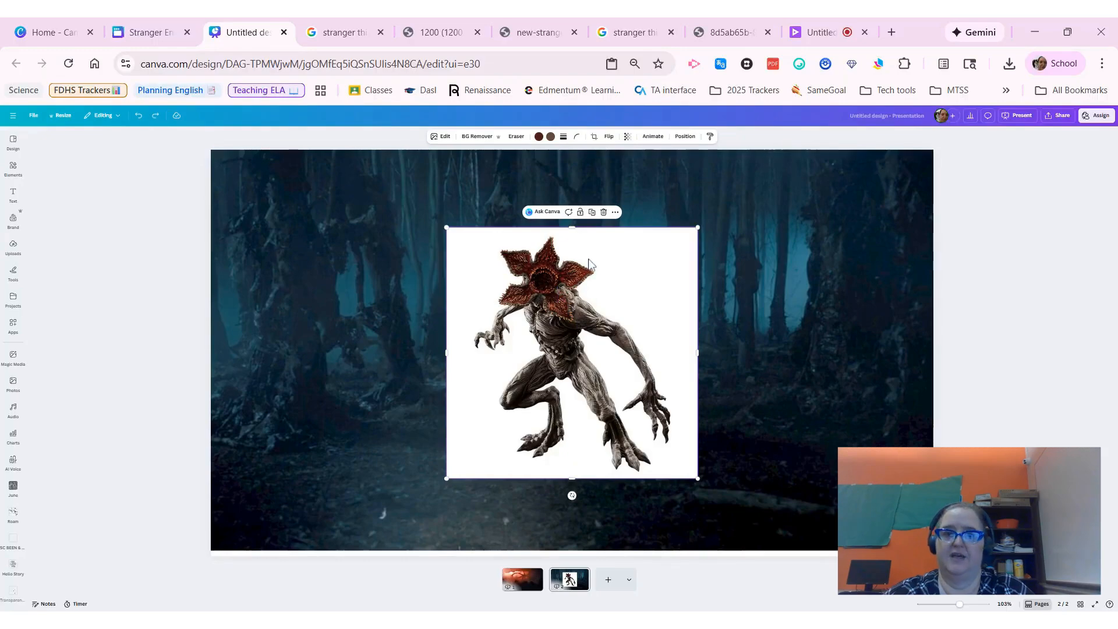
click(472, 140)
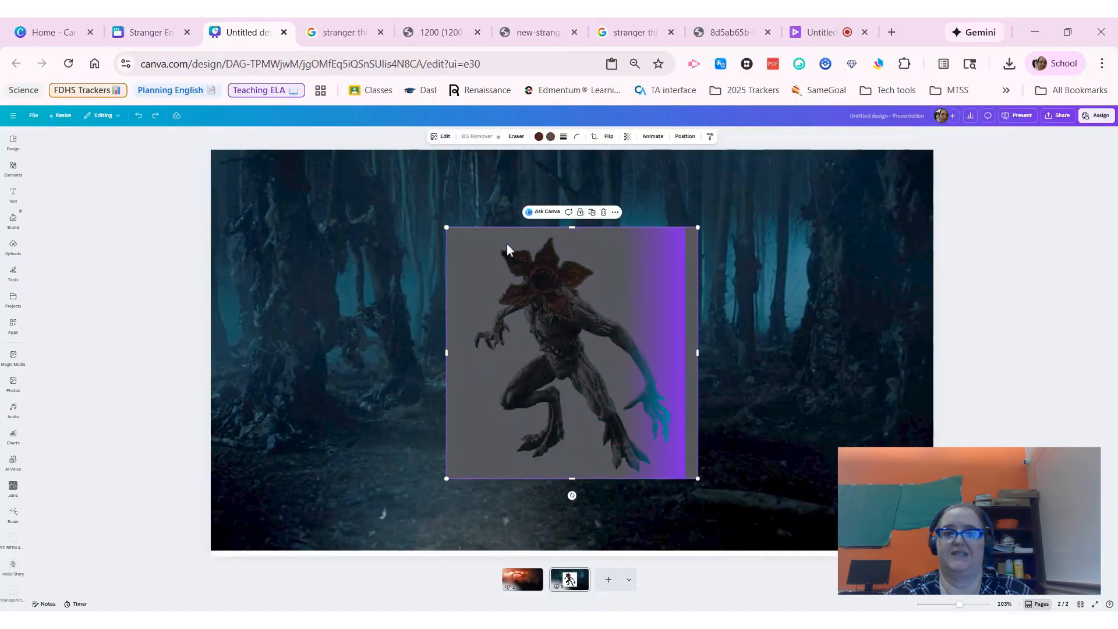
drag(549, 315, 606, 312)
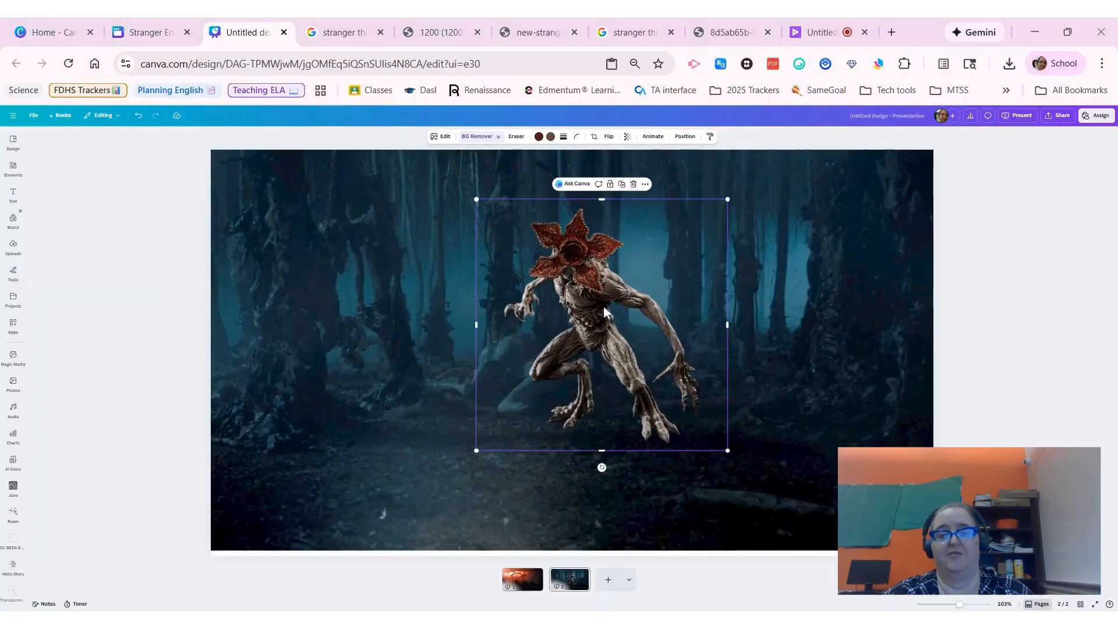
click(839, 291)
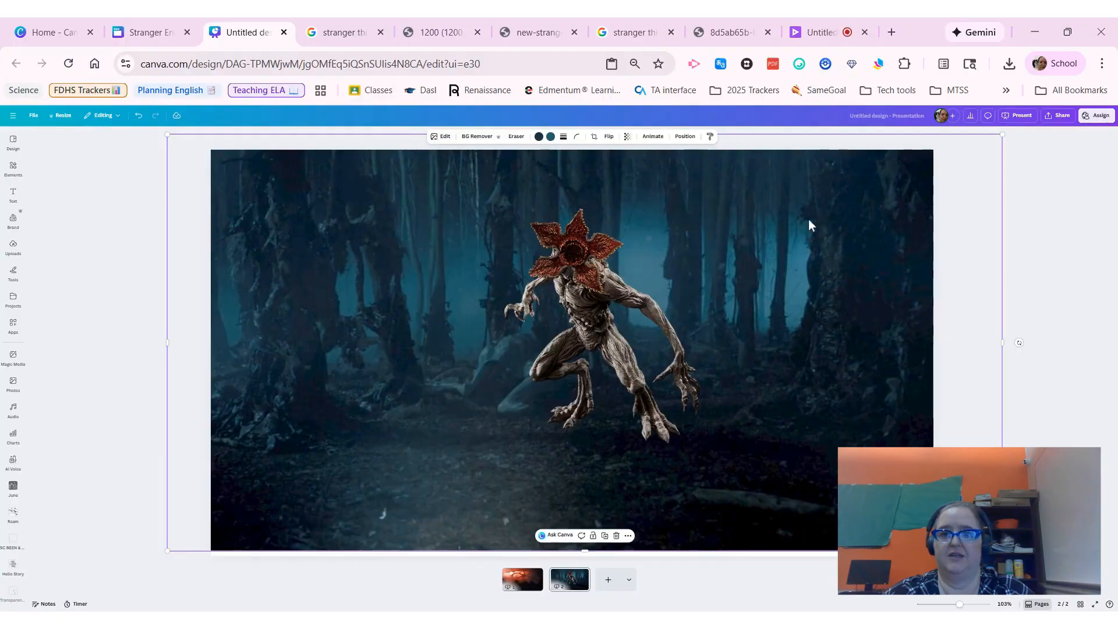
Step: Use Magic Grab to lift the two foreground trees out of the forest background image on the second page
click(441, 138)
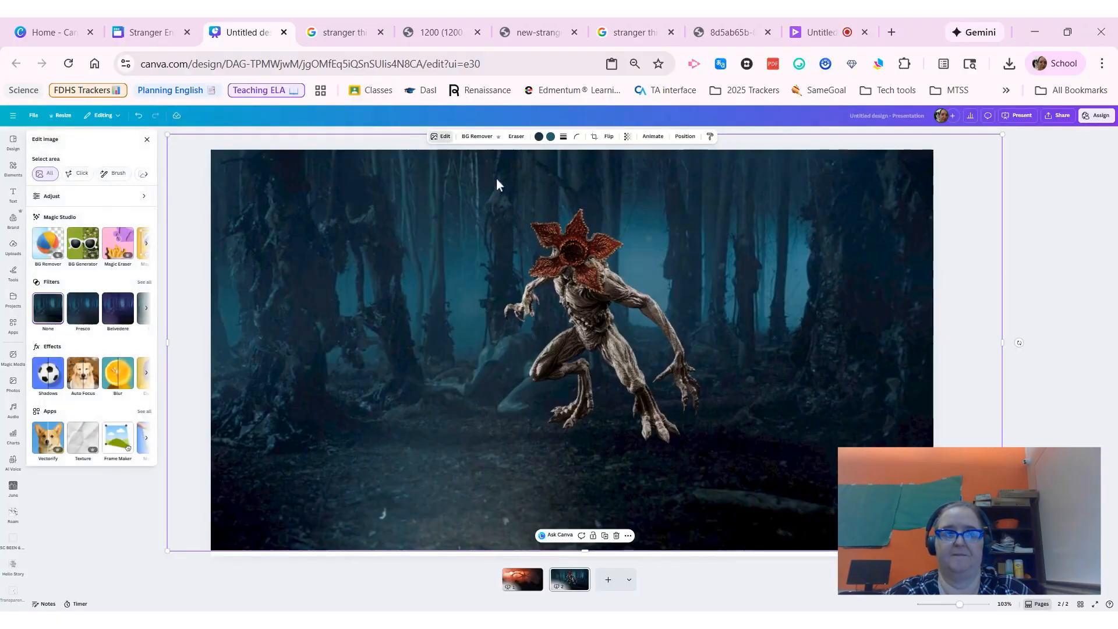
click(147, 246)
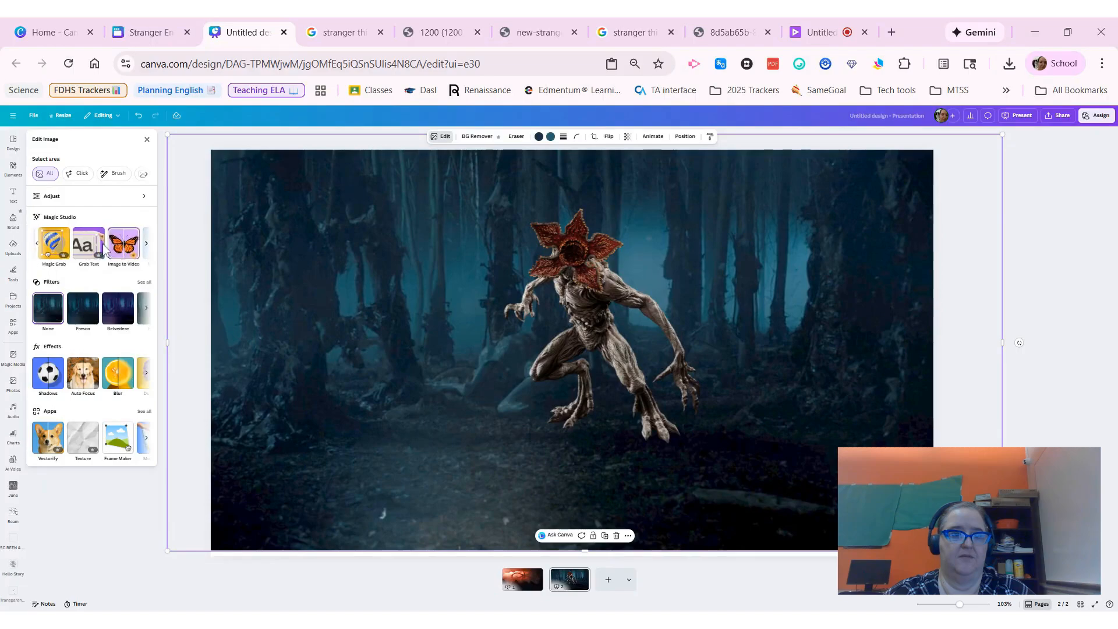
click(53, 244)
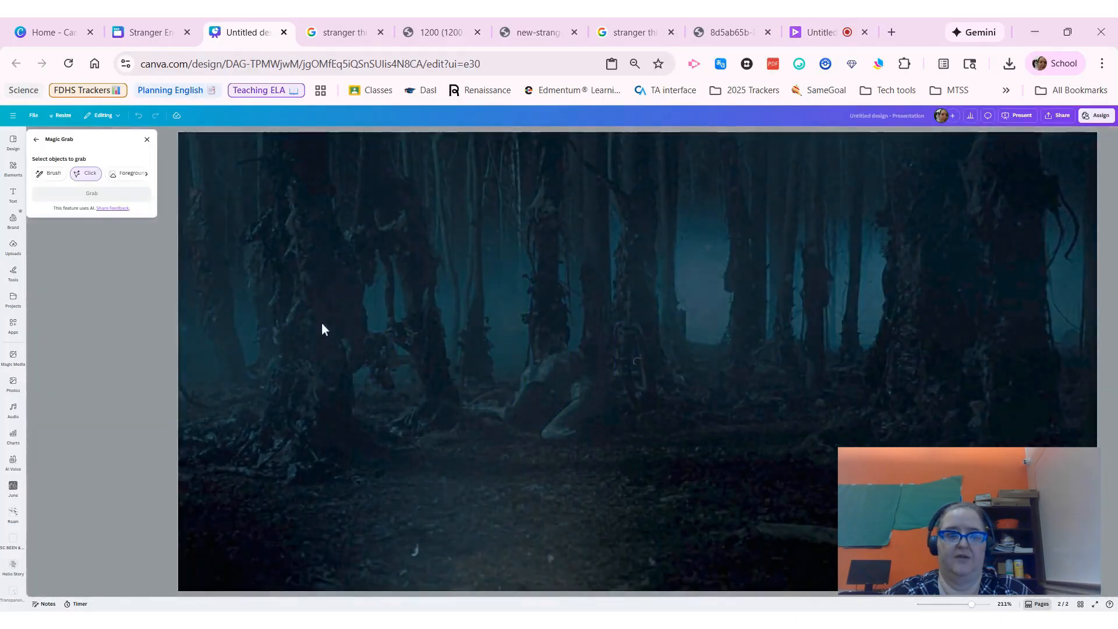
click(311, 288)
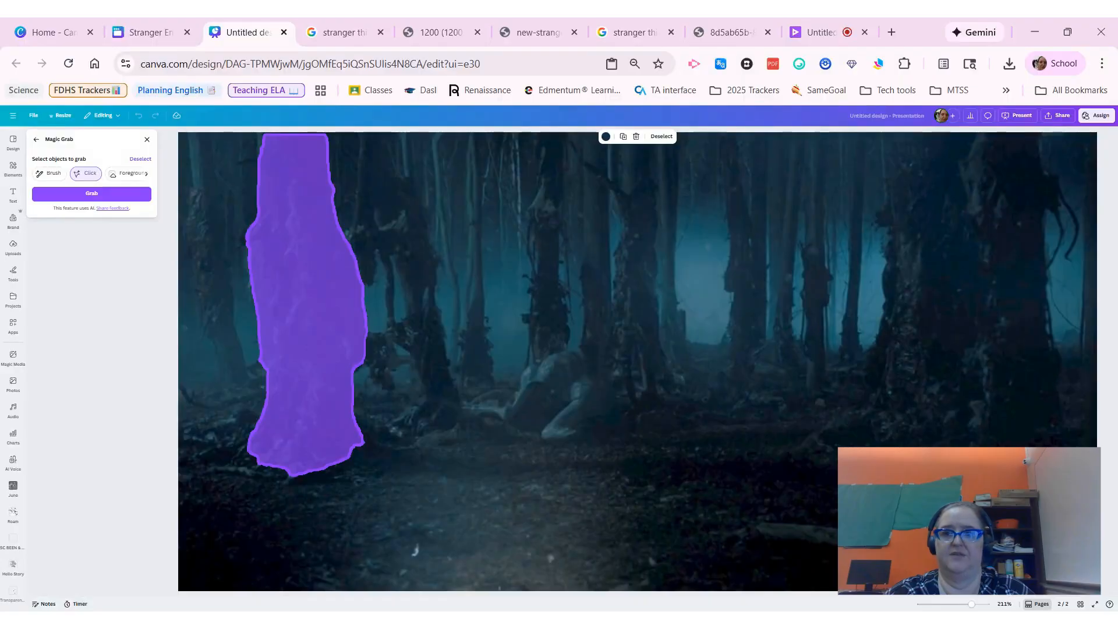
click(940, 250)
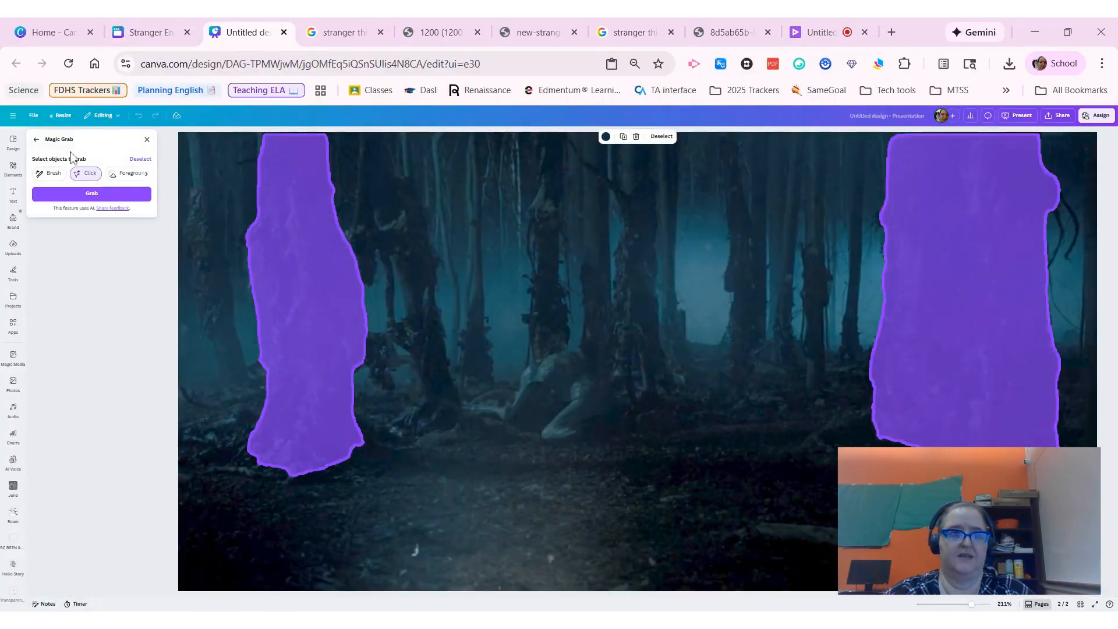
click(106, 195)
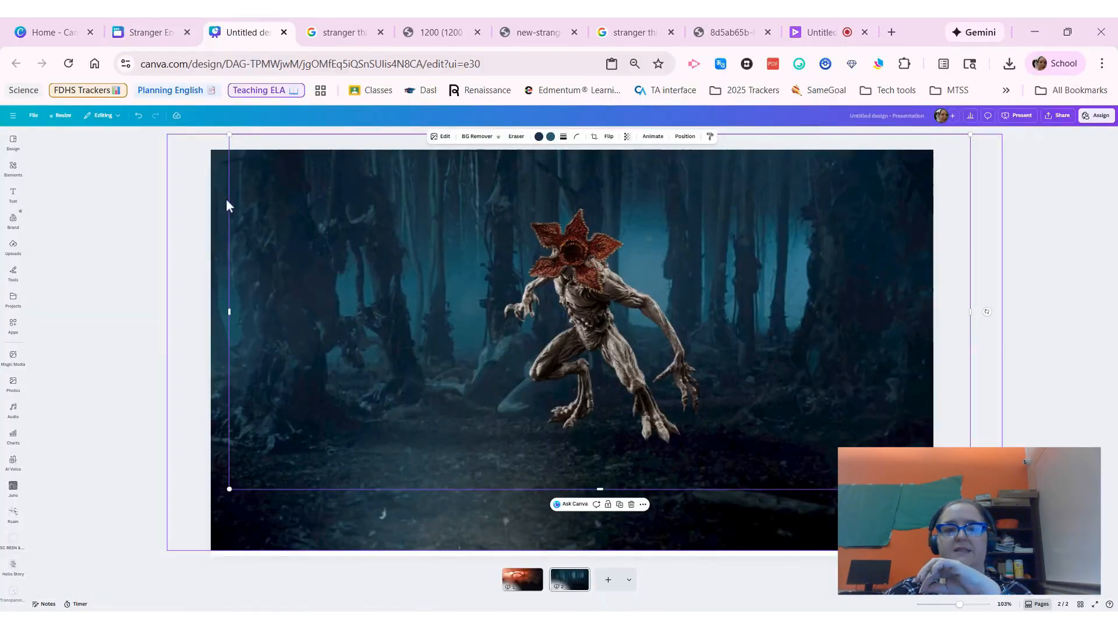
drag(263, 300, 278, 302)
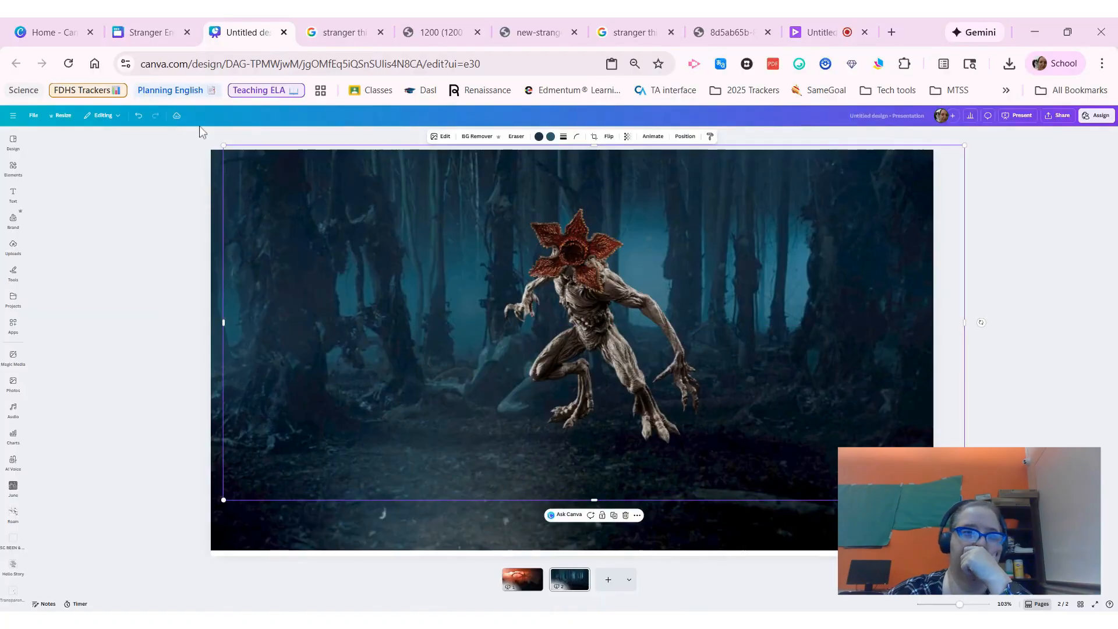
click(139, 115)
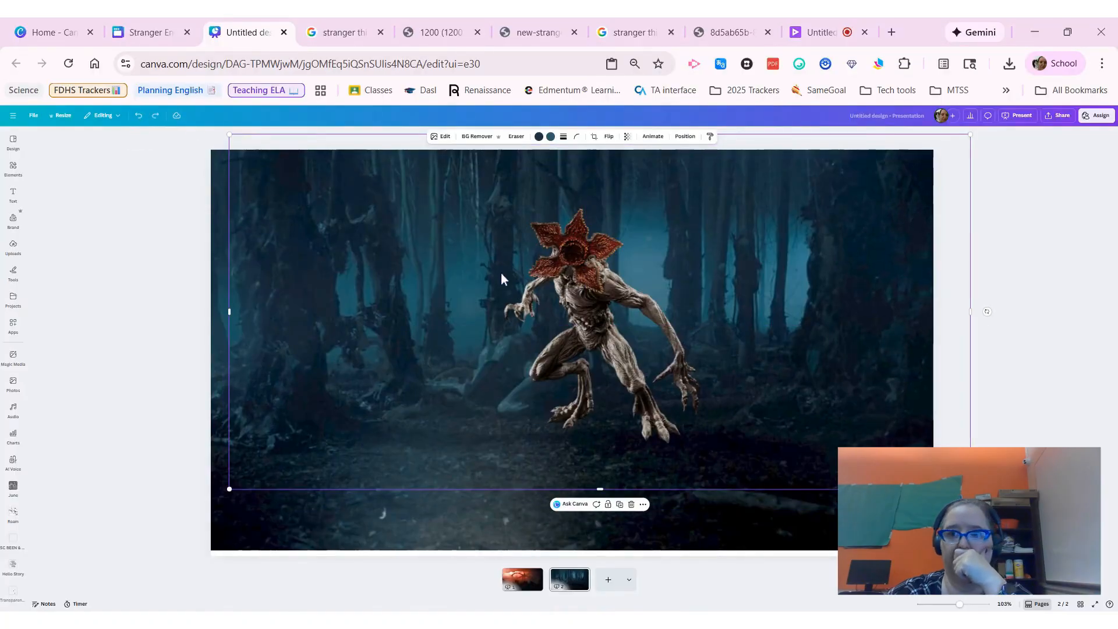
click(1019, 198)
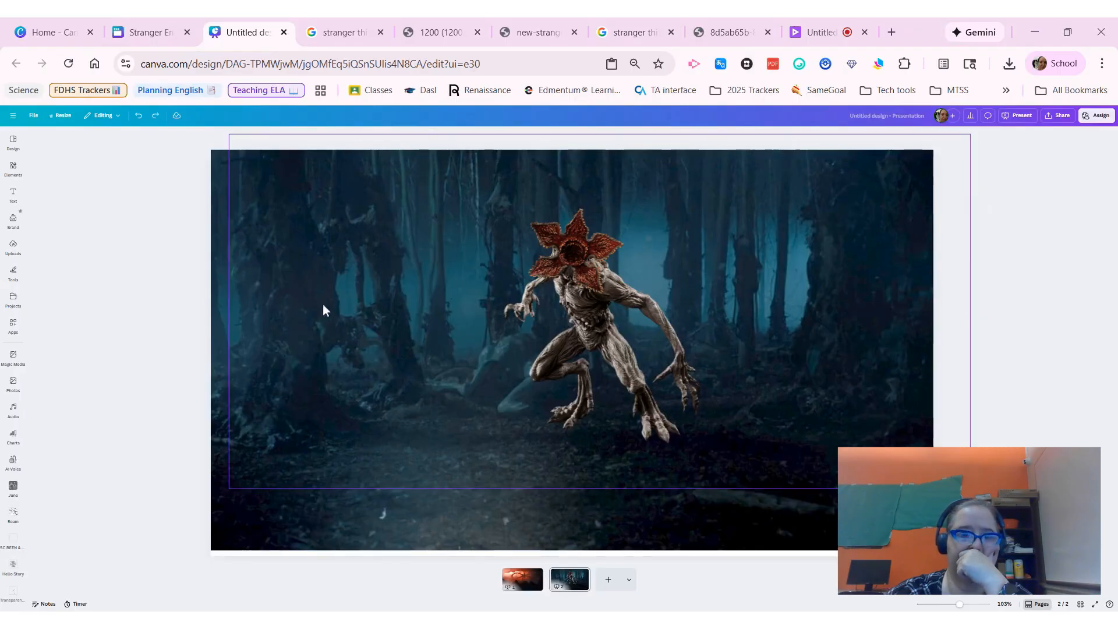
Step: Select the demogorgon layer and move the figure toward the right side, behind the grabbed right tree
click(269, 304)
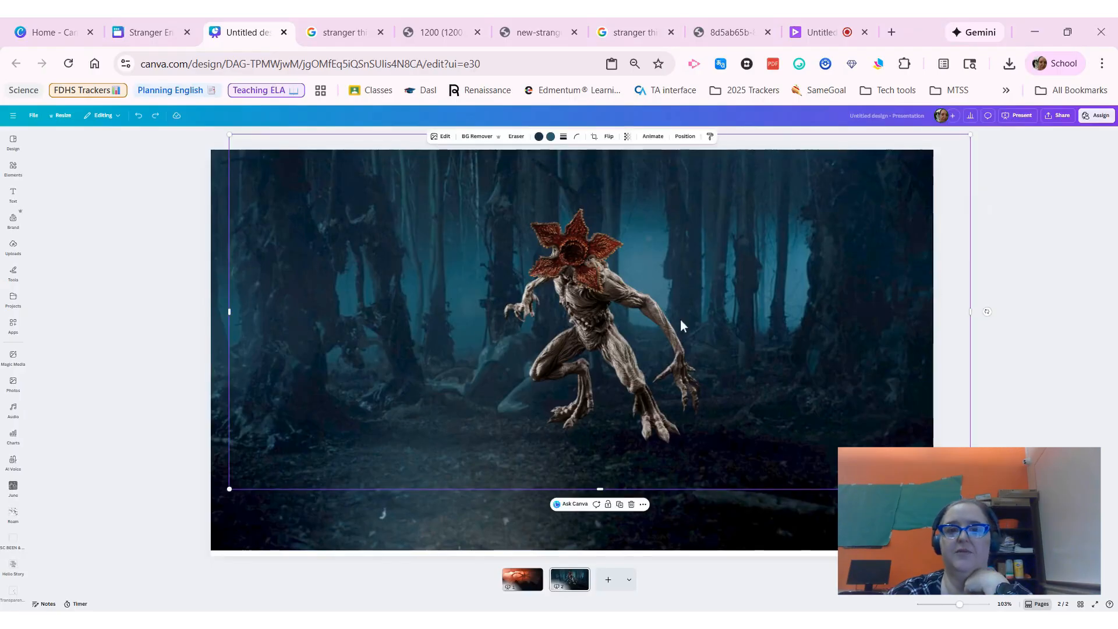
click(685, 136)
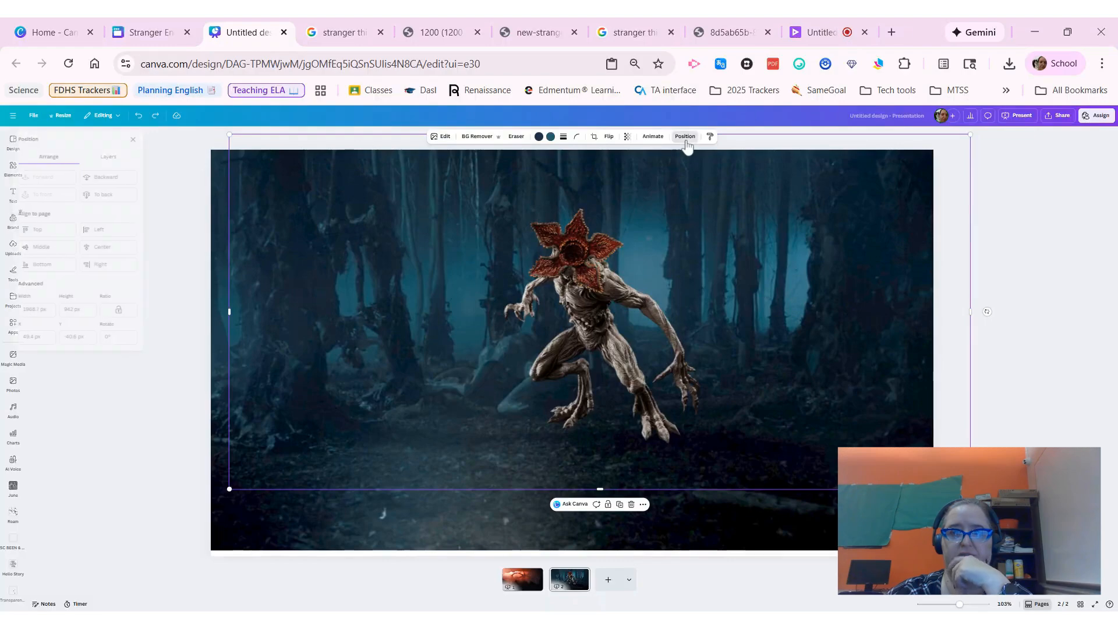
click(137, 163)
click(106, 232)
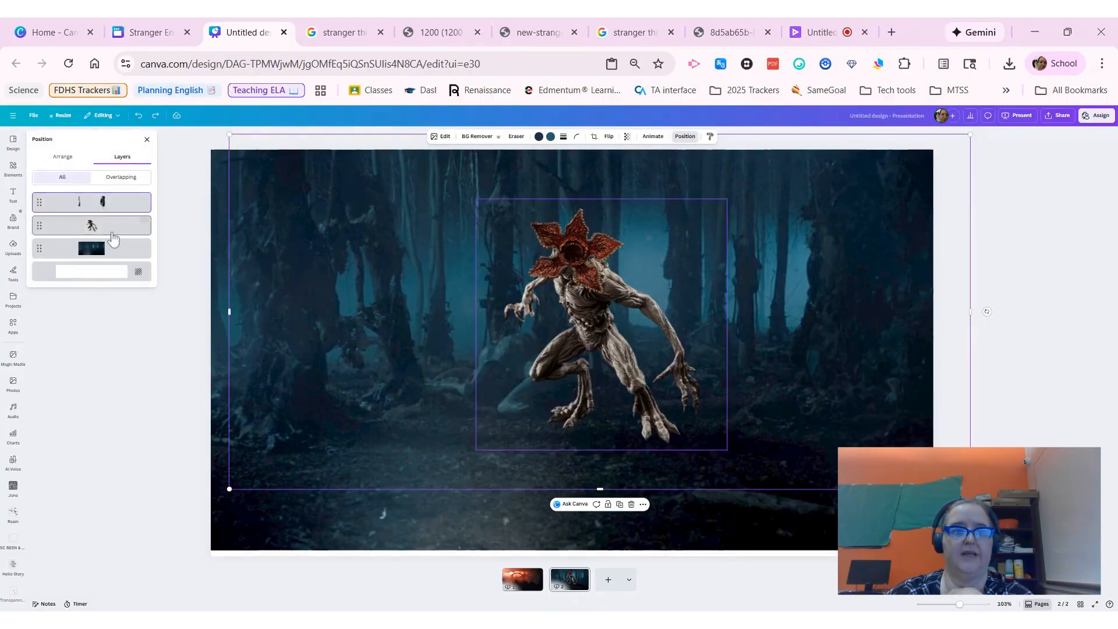
drag(588, 285, 815, 287)
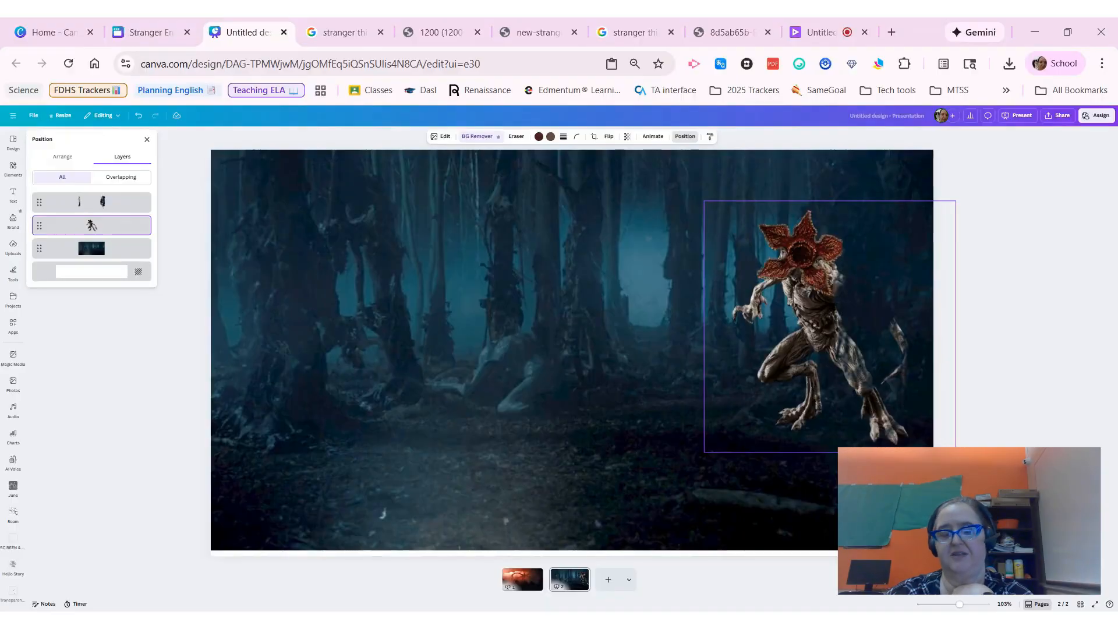
drag(815, 288, 818, 292)
click(819, 293)
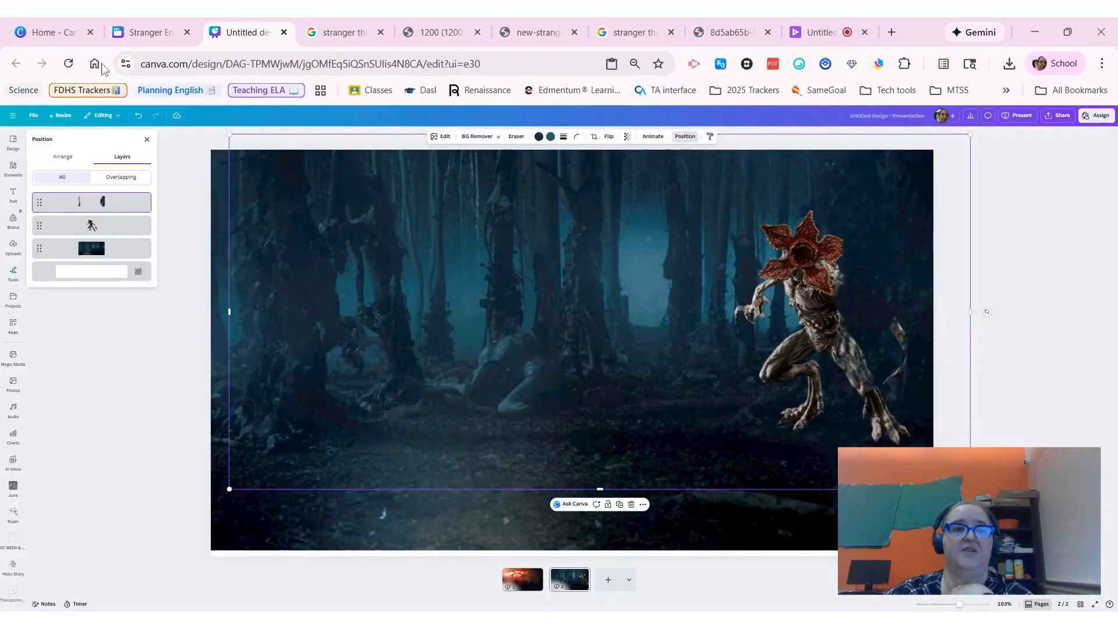
Step: Examine the title page of the Stranger English Escape presentation in the other tab, then return to the new design
click(146, 32)
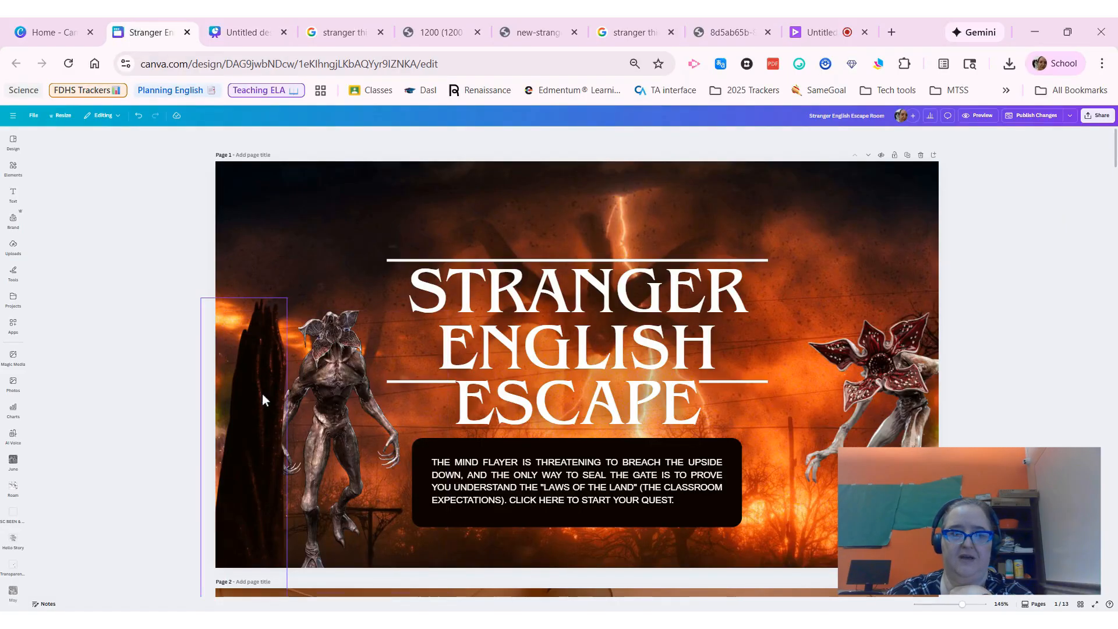
drag(265, 323, 280, 307)
drag(279, 359, 319, 385)
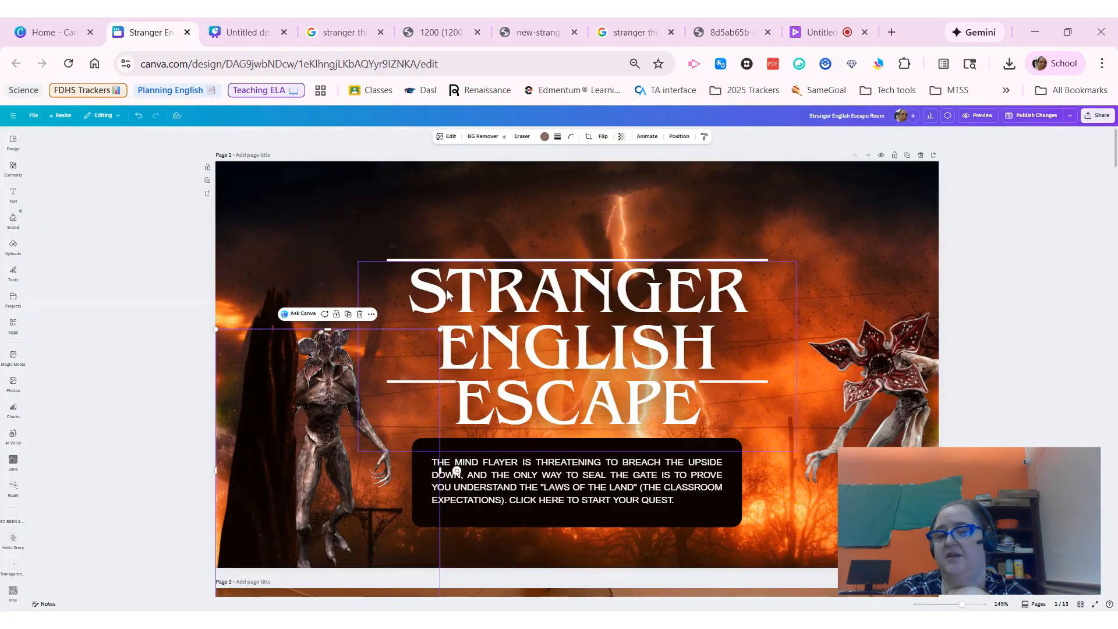
scroll(460, 310, down, 10)
scroll(460, 310, up, 10)
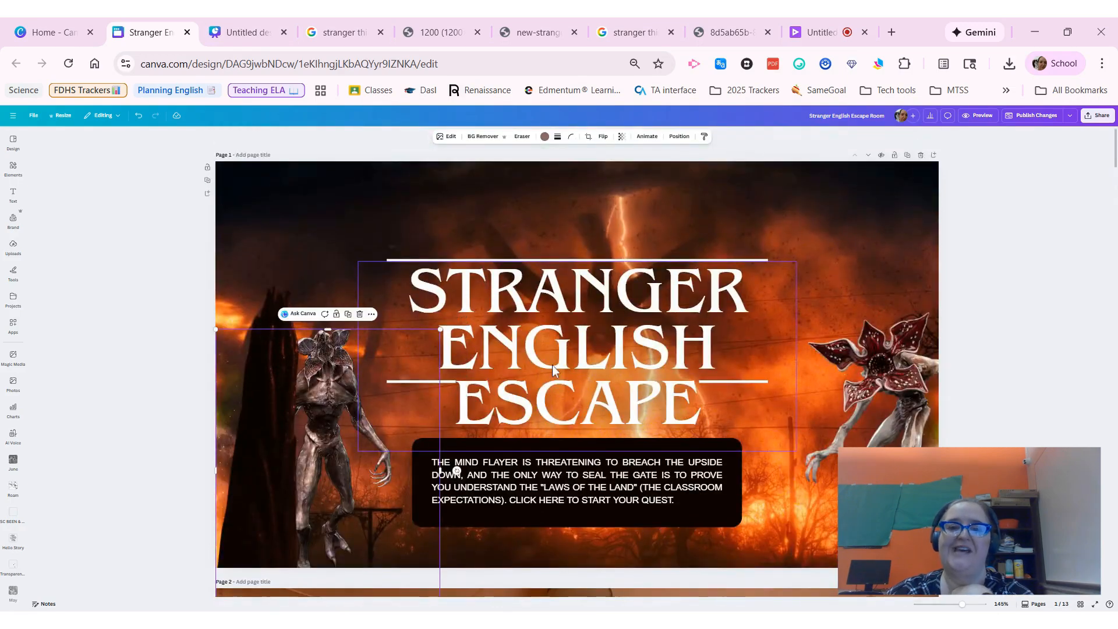
click(246, 35)
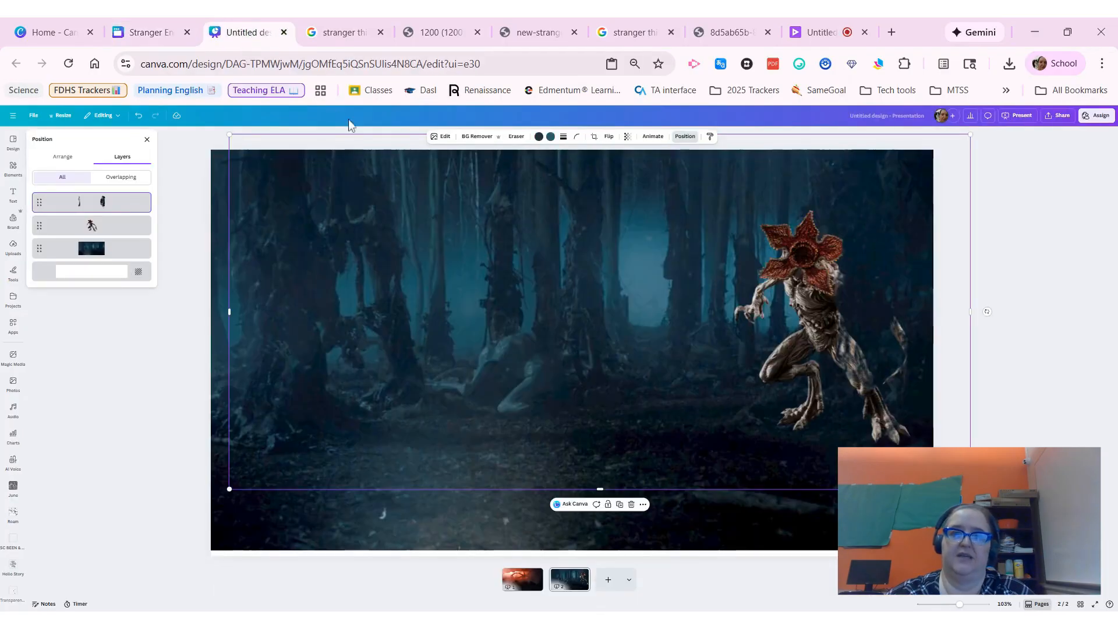
Step: Nudge the grabbed tree layer slightly up and left to line it up with the forest background
drag(794, 289, 790, 292)
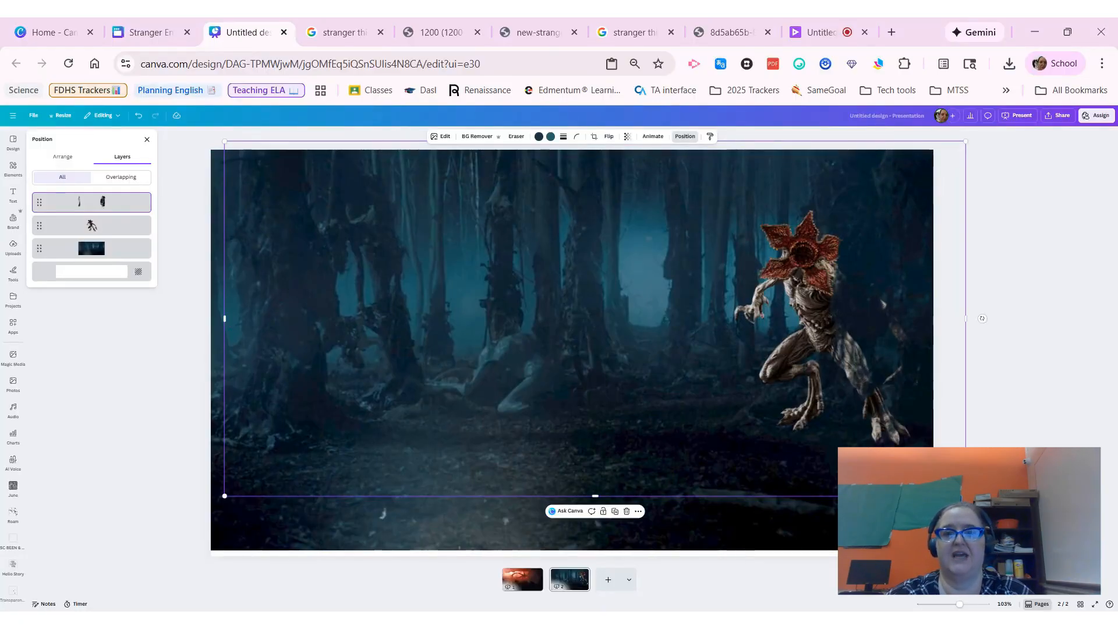
drag(805, 337, 801, 344)
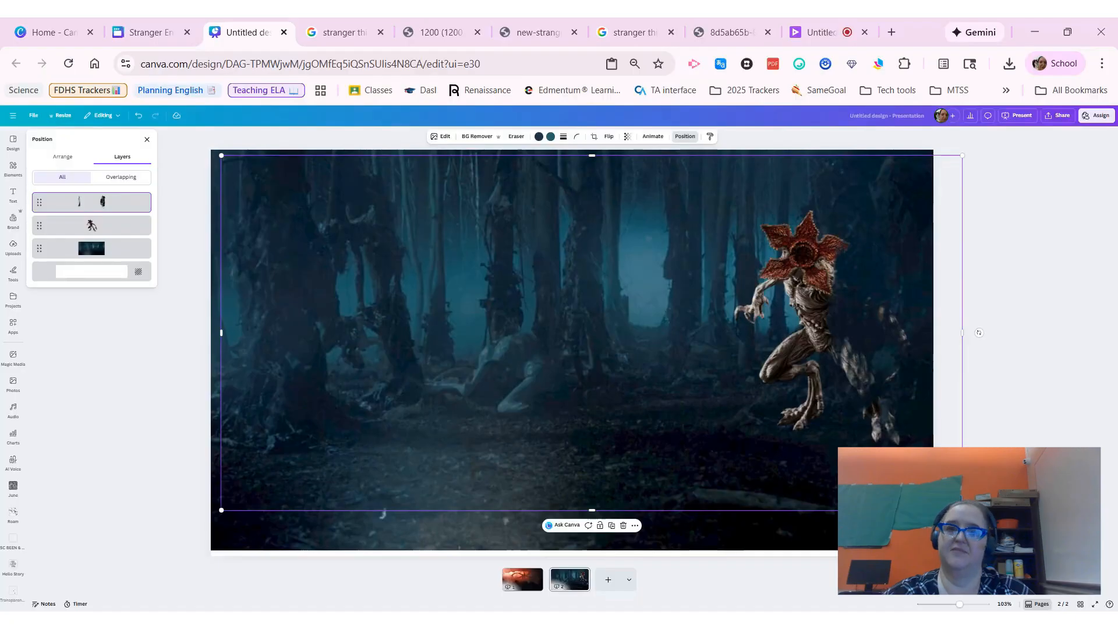
Step: Use Magic Eraser to brush out and erase the left tree from the grabbed tree layer
click(439, 140)
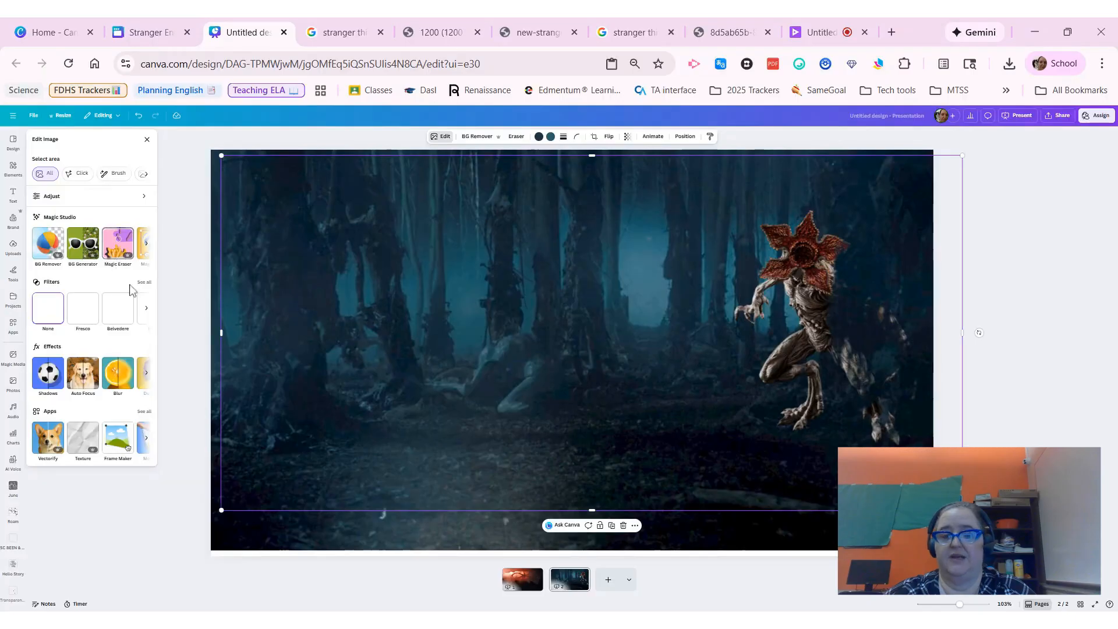
click(123, 248)
mouse_move(280, 160)
mouse_down()
mouse_move(302, 424)
mouse_move(283, 454)
mouse_move(269, 256)
mouse_move(278, 180)
mouse_move(339, 156)
mouse_move(345, 422)
mouse_up()
click(91, 238)
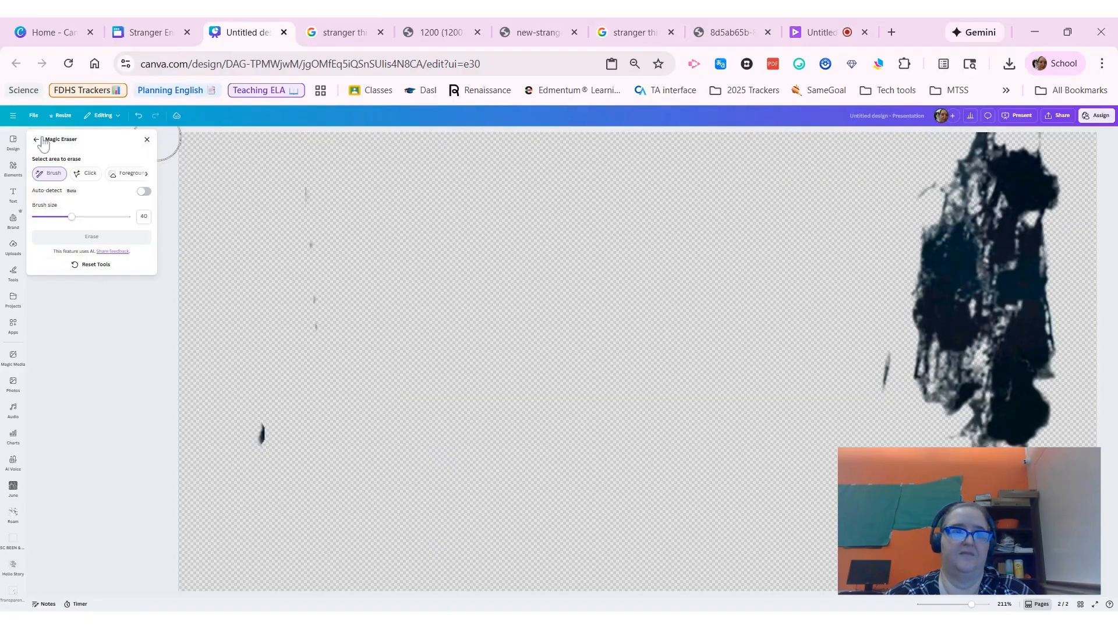
click(37, 140)
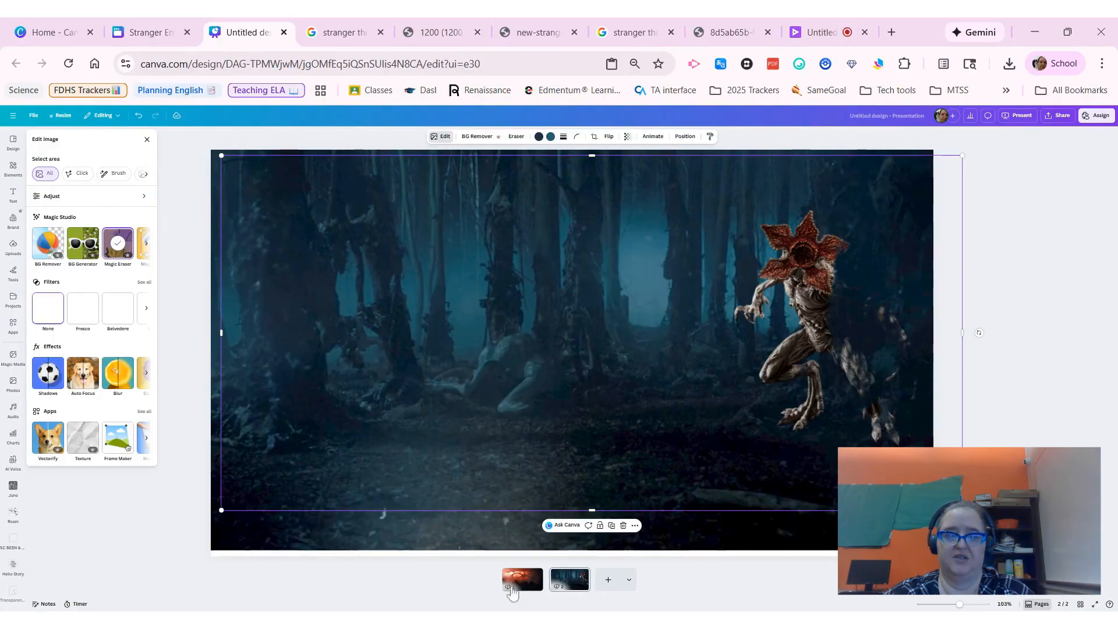
Step: On the first page, erase the Mind Flayer's tentacles from the red sky background using Magic Eraser's click selection
click(523, 580)
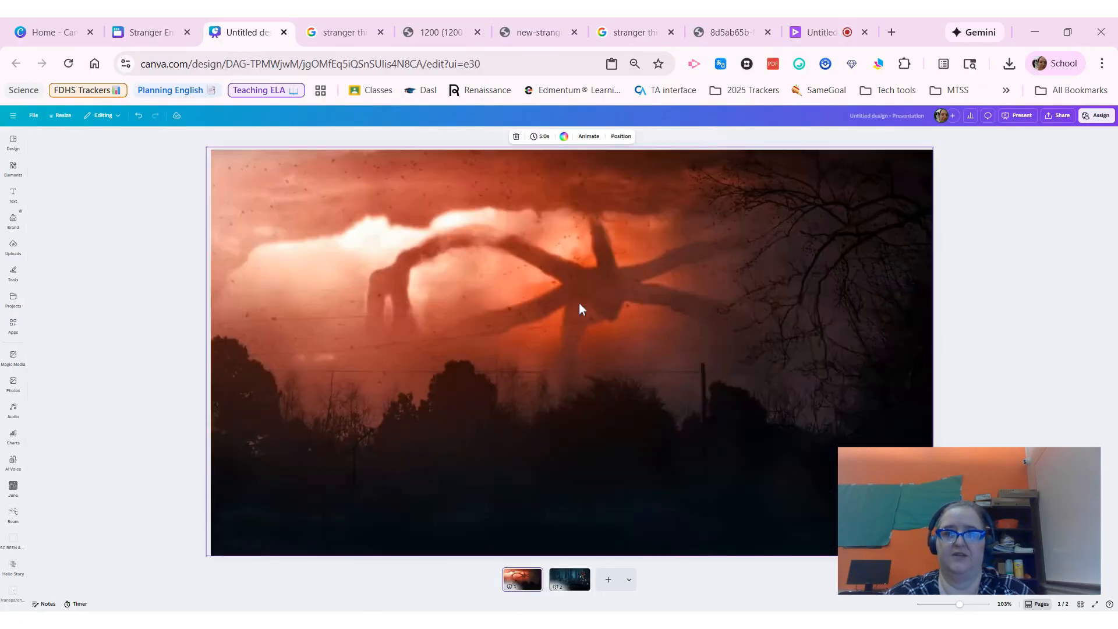
click(513, 273)
click(435, 137)
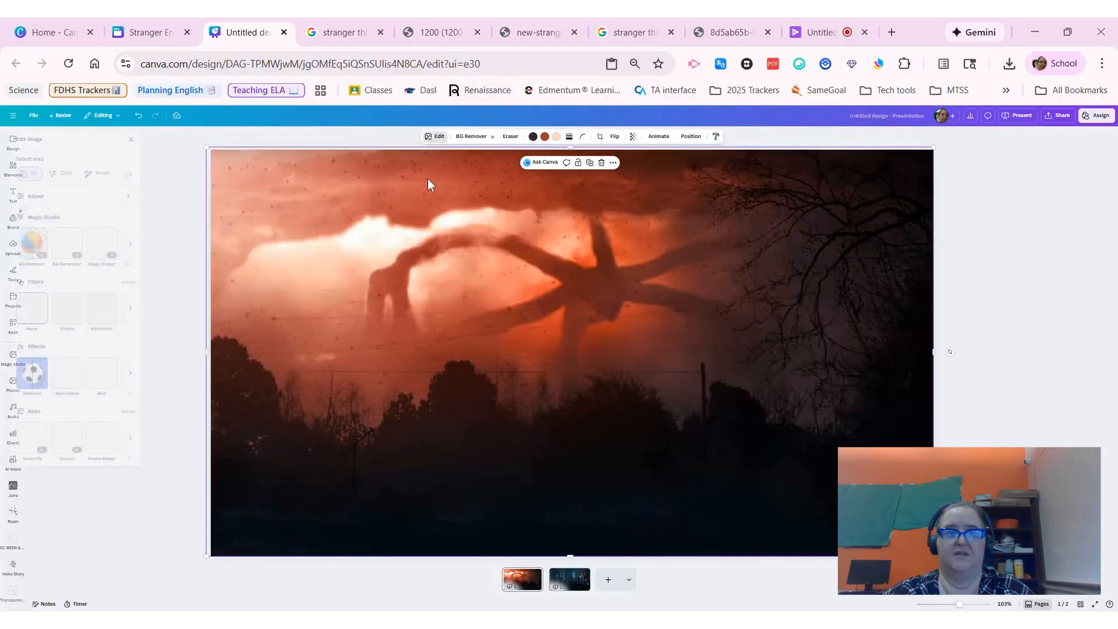
click(118, 243)
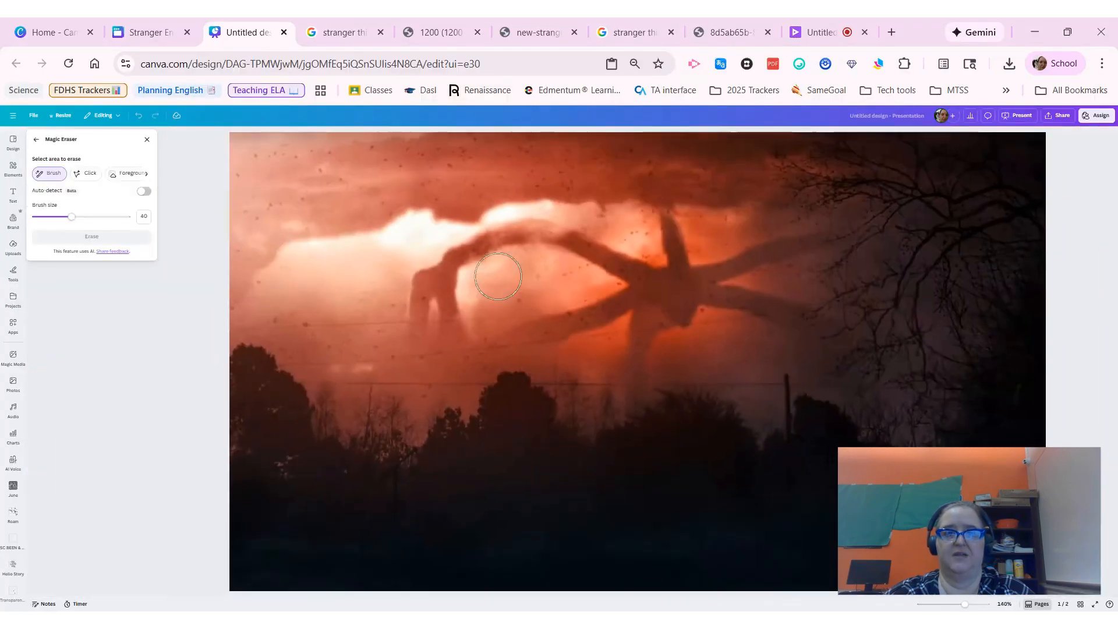
click(86, 173)
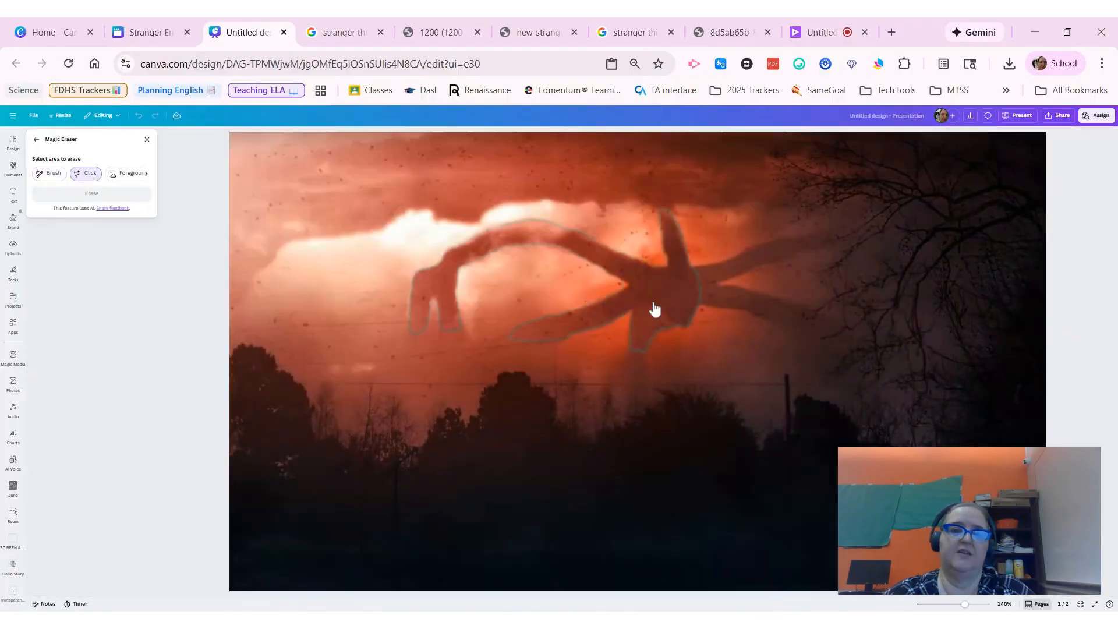
click(663, 310)
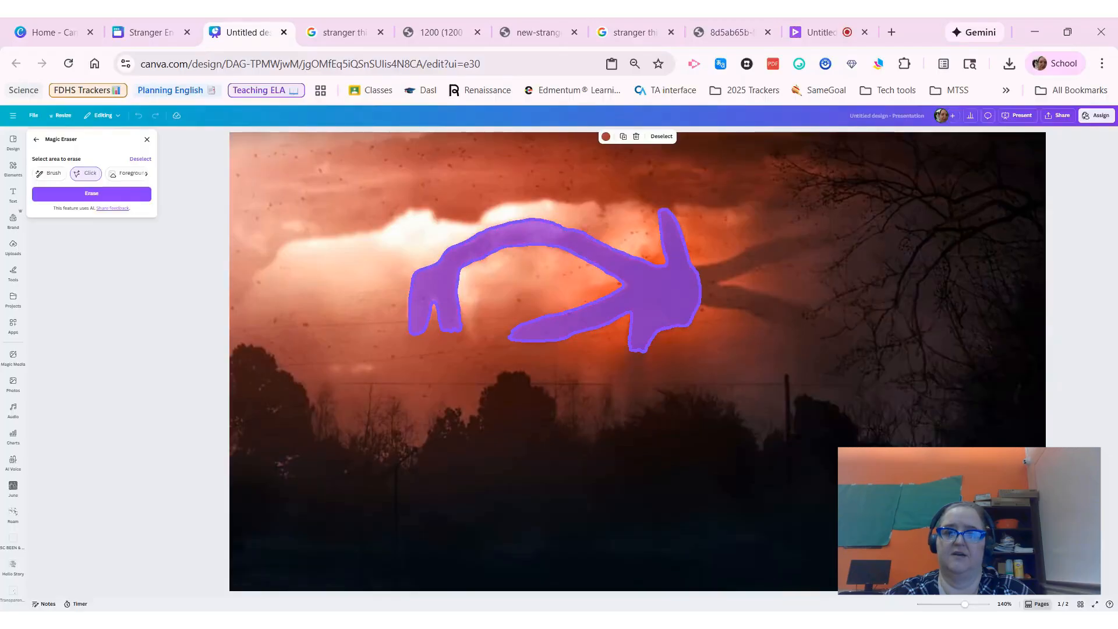
click(726, 304)
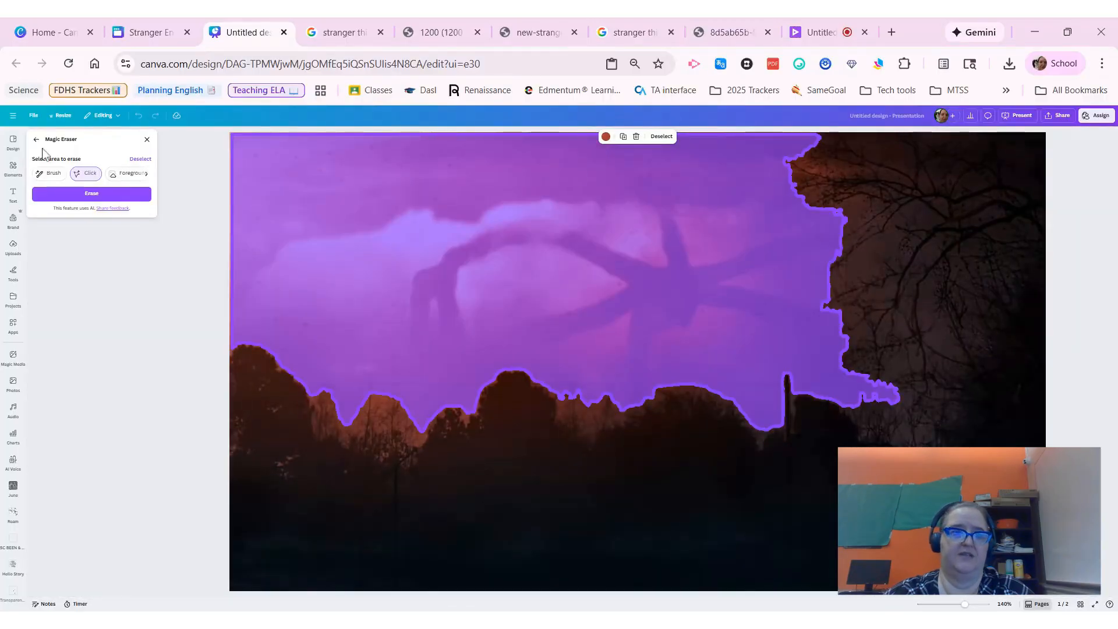
click(139, 164)
click(663, 299)
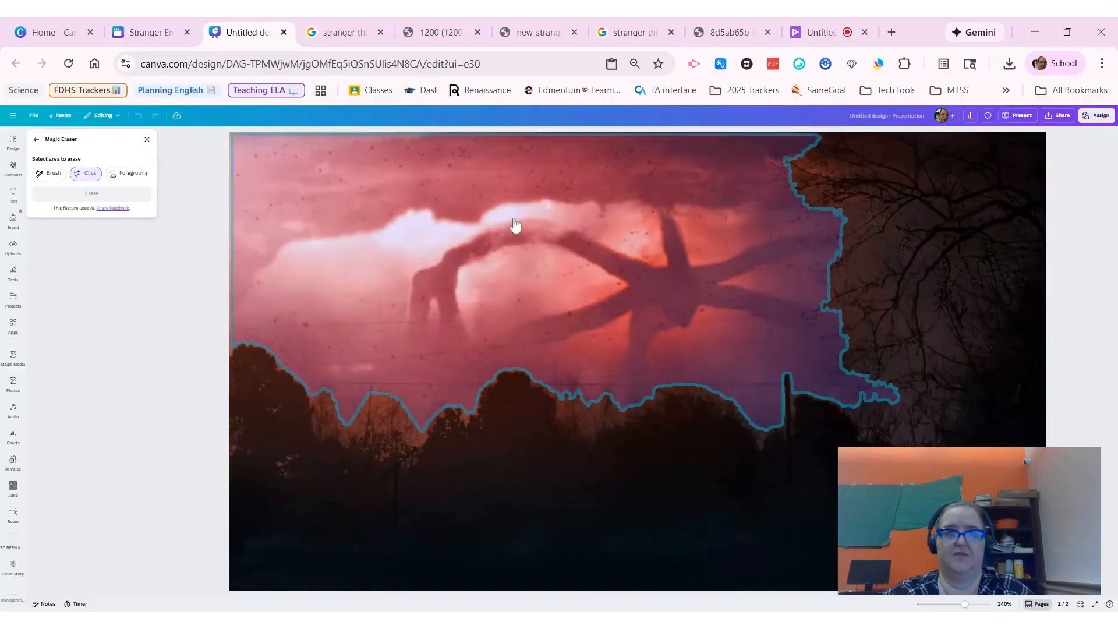
click(55, 177)
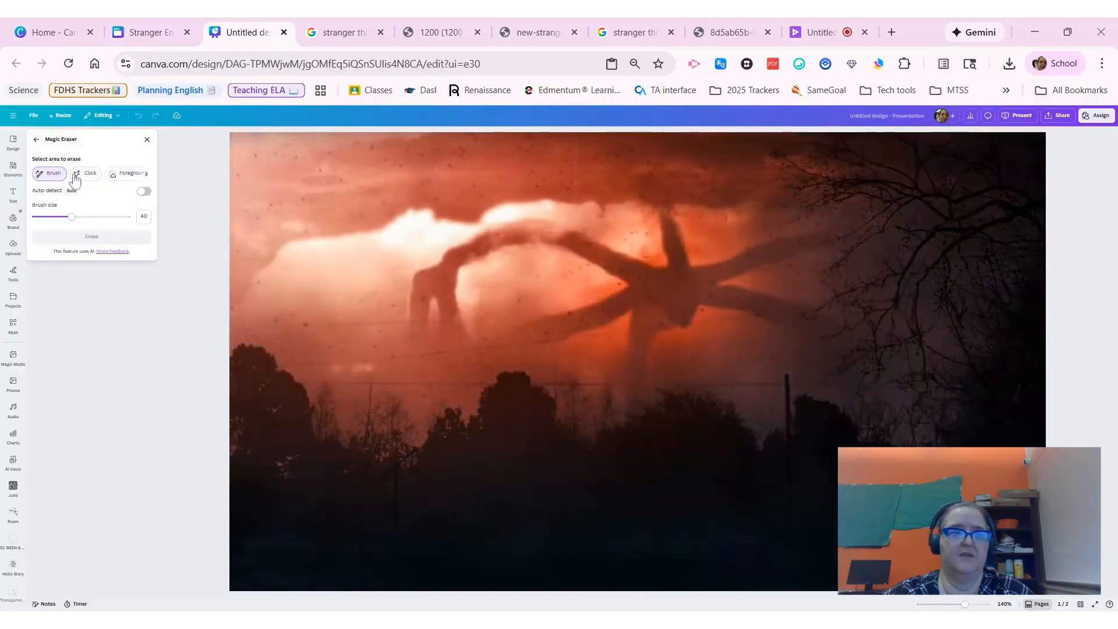
click(87, 177)
click(536, 244)
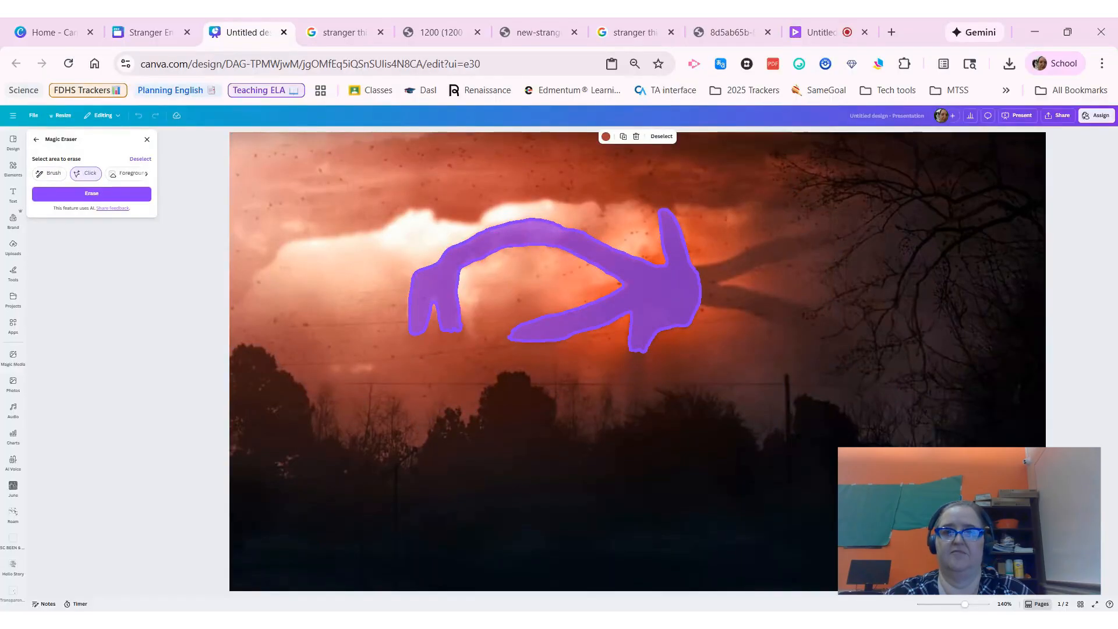
click(88, 195)
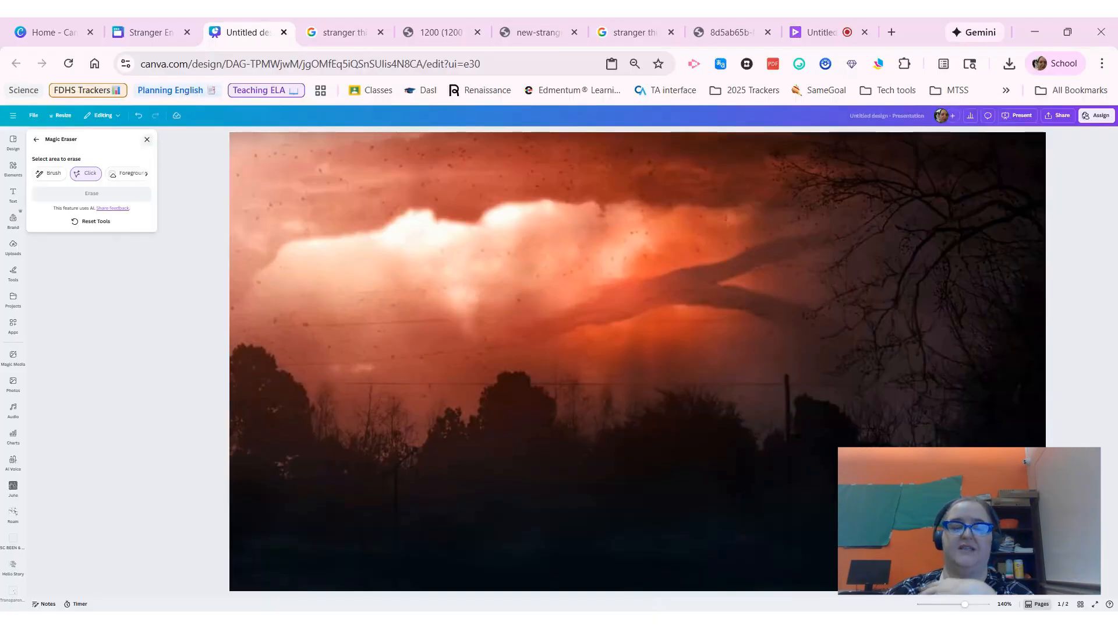
click(147, 139)
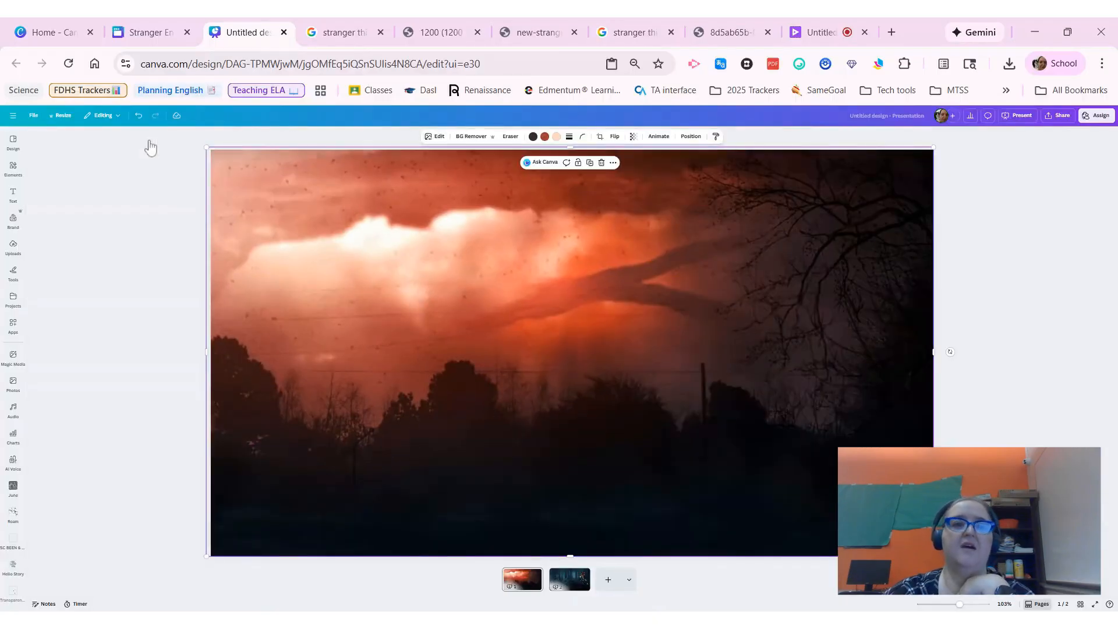